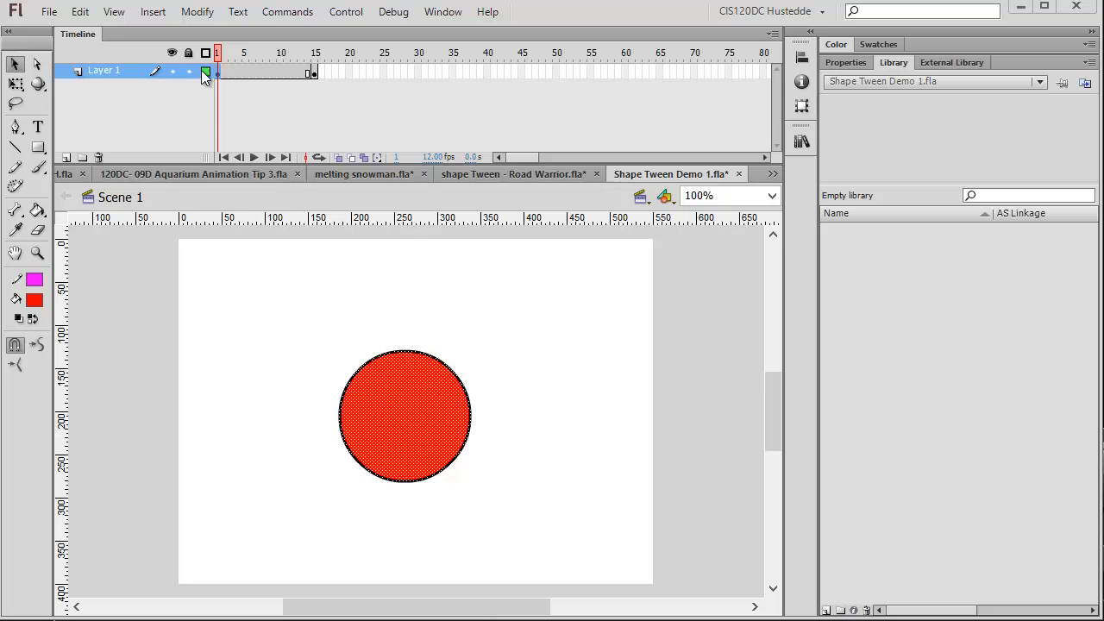
- Compare the circle in frame 1 with the square in frame 15
{"action": "left_click", "coordinate": [515, 425]}
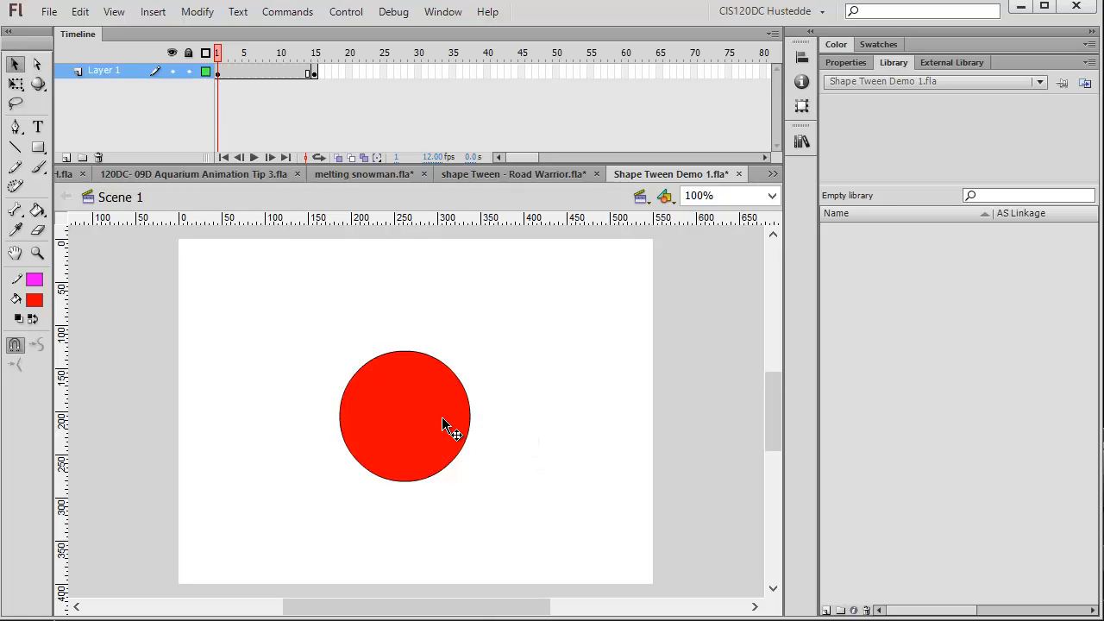
{"action": "left_click", "coordinate": [442, 414]}
{"action": "left_click", "coordinate": [406, 305]}
{"action": "left_click", "coordinate": [313, 73]}
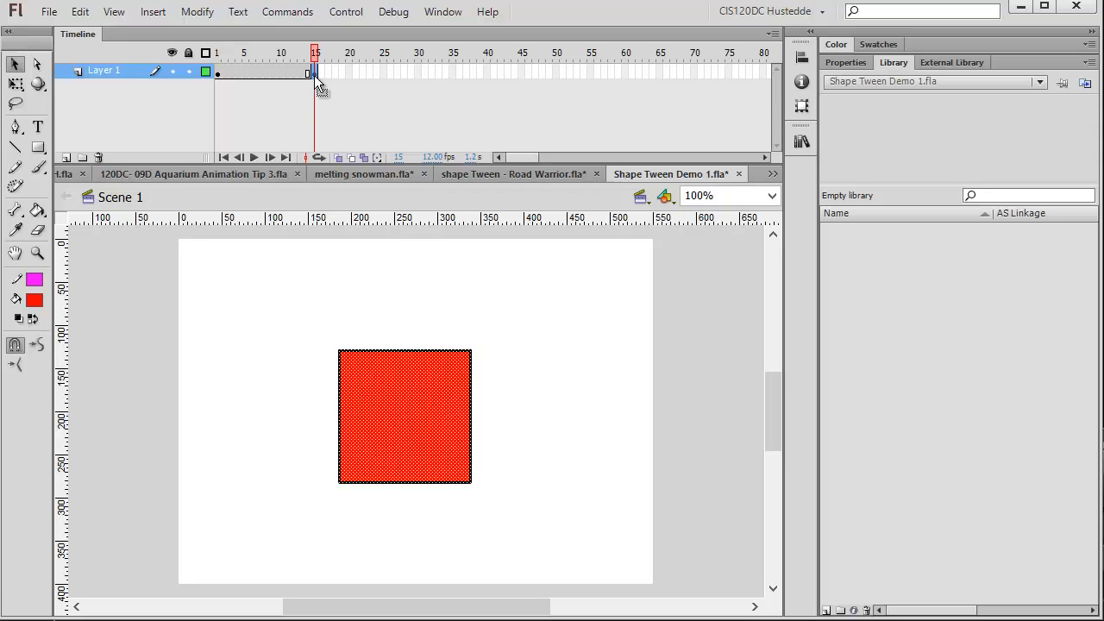
{"action": "left_click", "coordinate": [530, 463]}
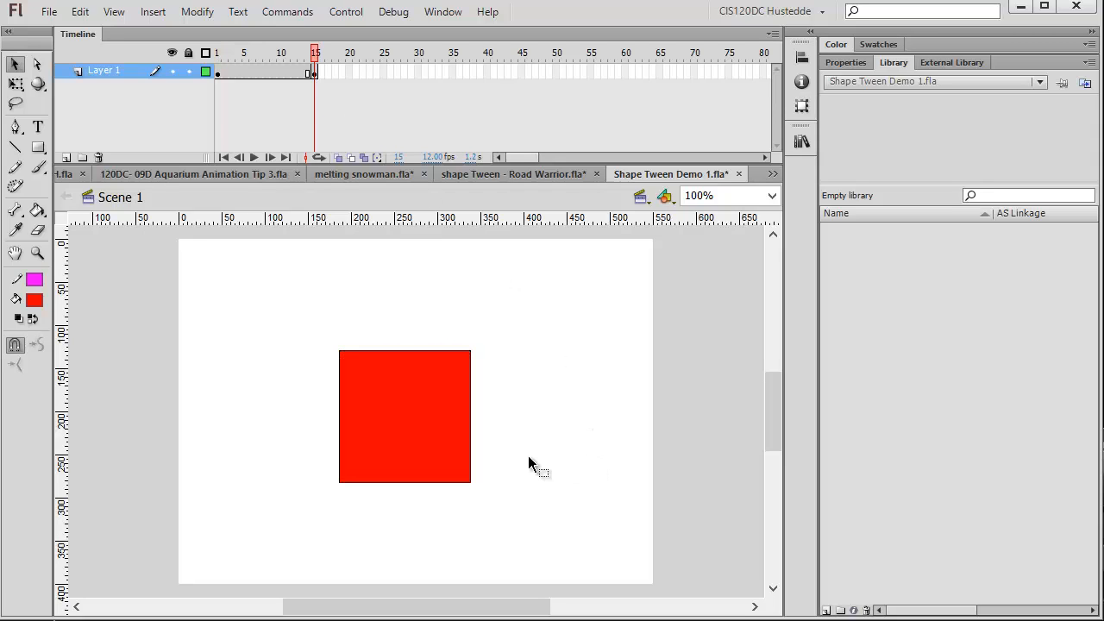
{"action": "left_click", "coordinate": [431, 390]}
{"action": "left_click", "coordinate": [474, 390]}
- Create a shape tween on Layer 1 between the circle in frame 1 and the square in frame 15, and scrub through it
{"action": "right_click", "coordinate": [252, 74]}
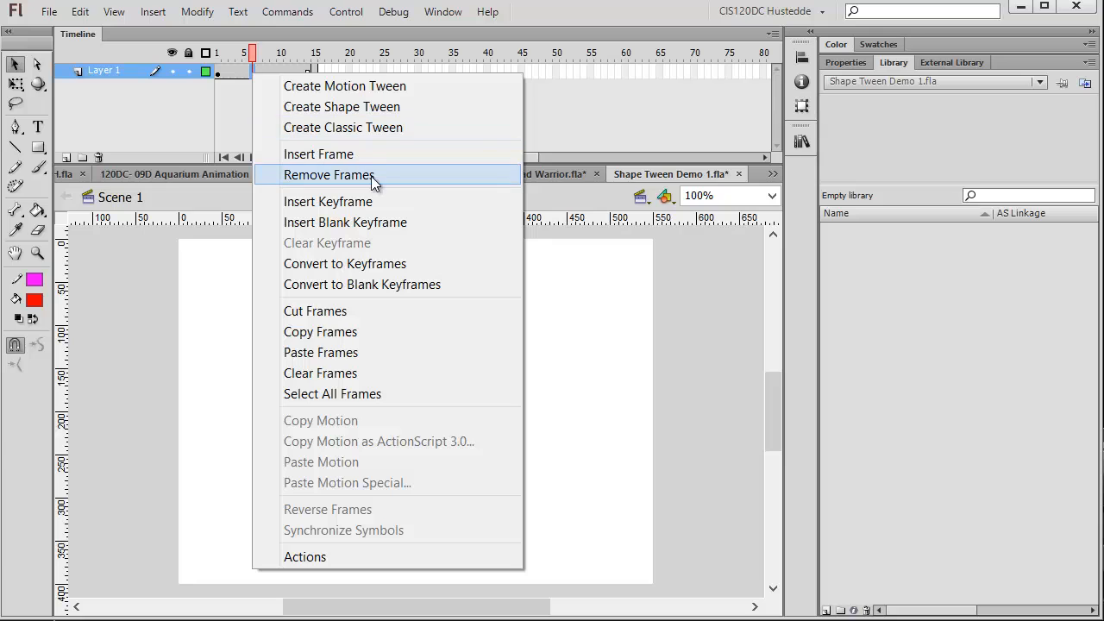
{"action": "left_click", "coordinate": [347, 110]}
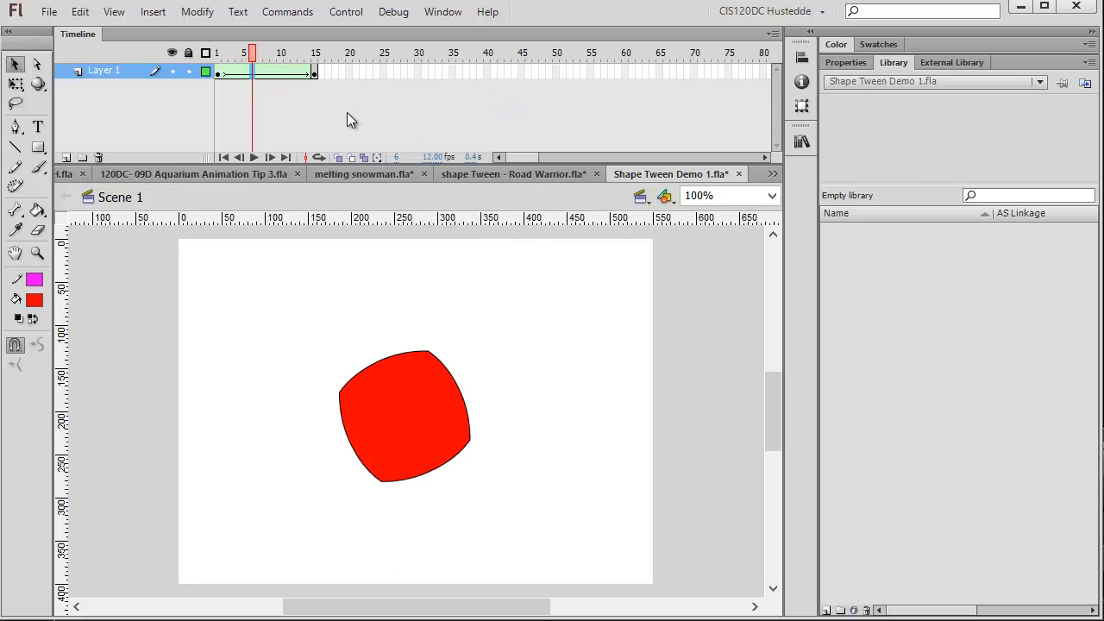
{"action": "left_click_drag", "start_coordinate": [246, 56], "coordinate": [318, 63]}
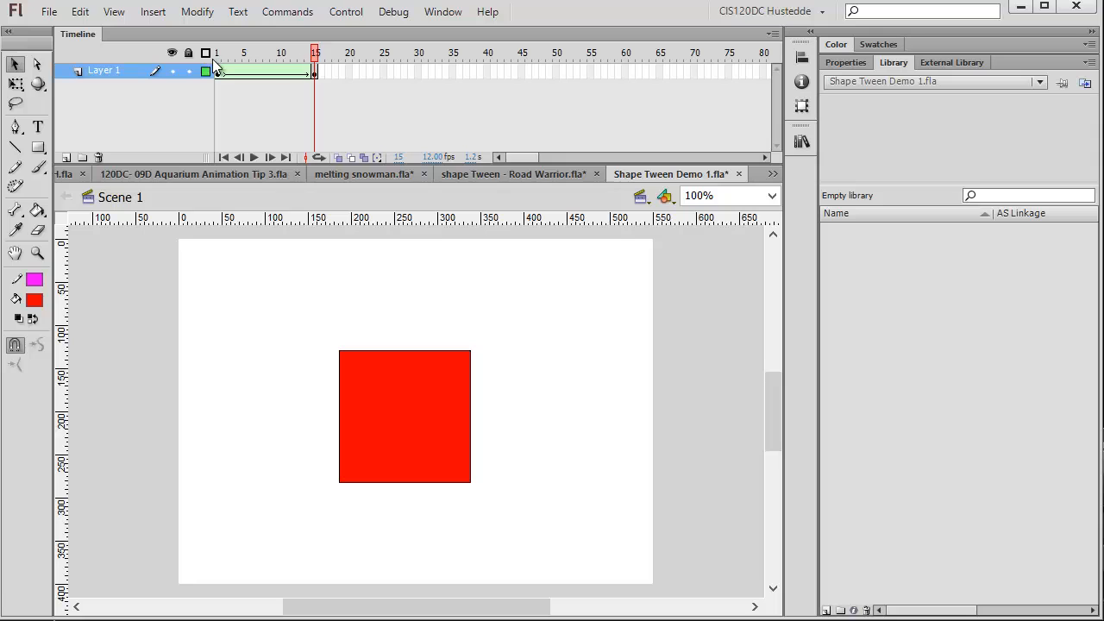
- Add a shape hint, placing it on the circle's upper-left edge in frame 1 and the square's upper-left corner in frame 15
{"action": "left_click", "coordinate": [218, 74]}
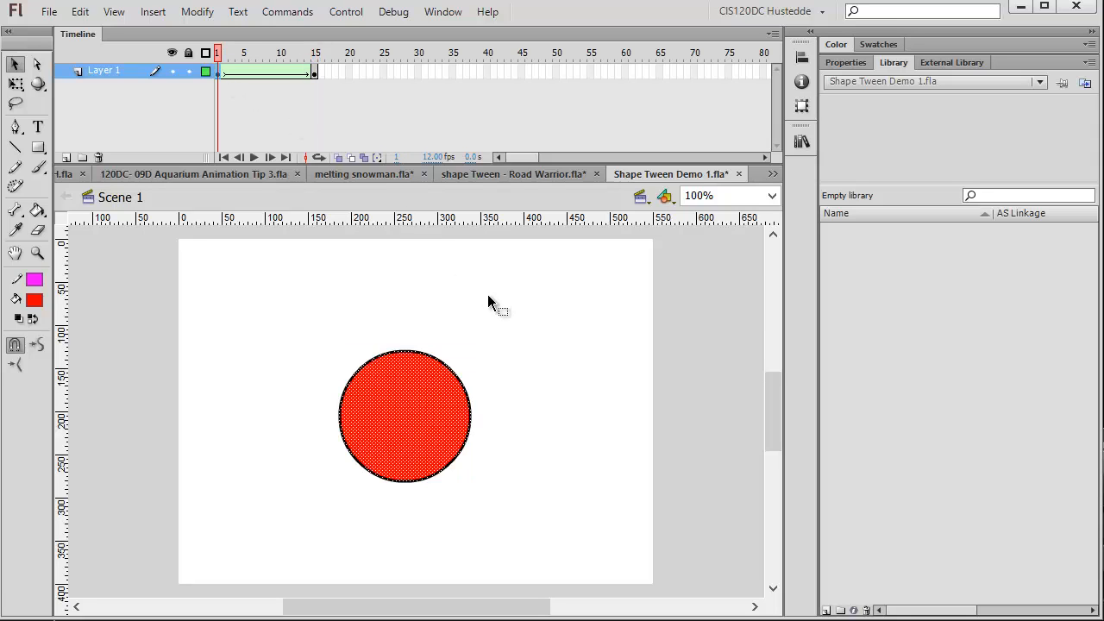
{"action": "left_click", "coordinate": [452, 347]}
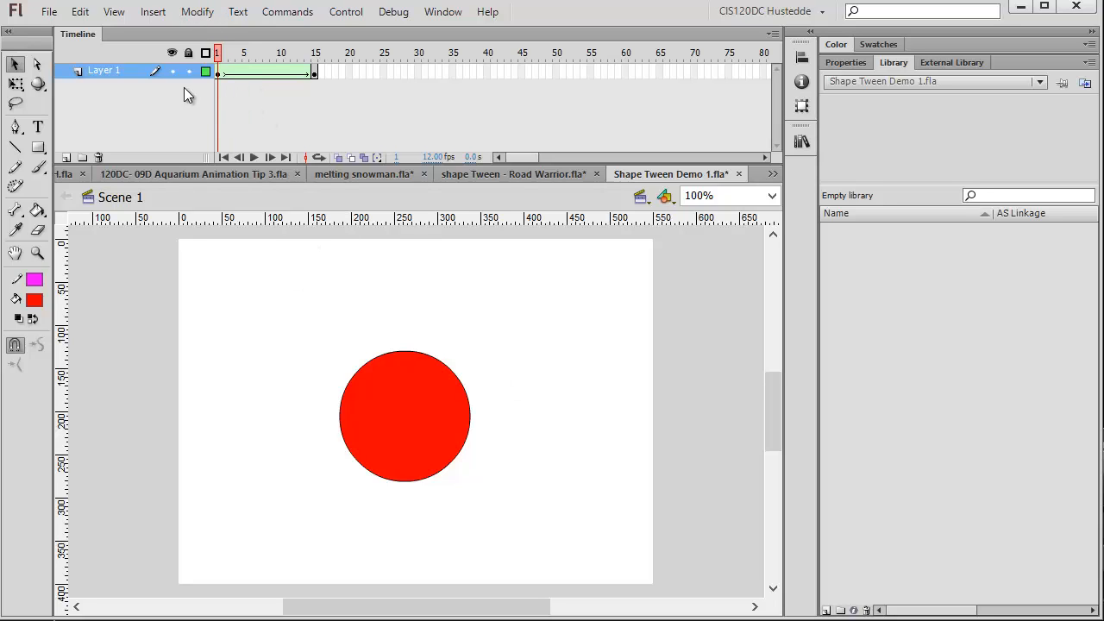
{"action": "left_click", "coordinate": [218, 72]}
{"action": "left_click", "coordinate": [197, 12]}
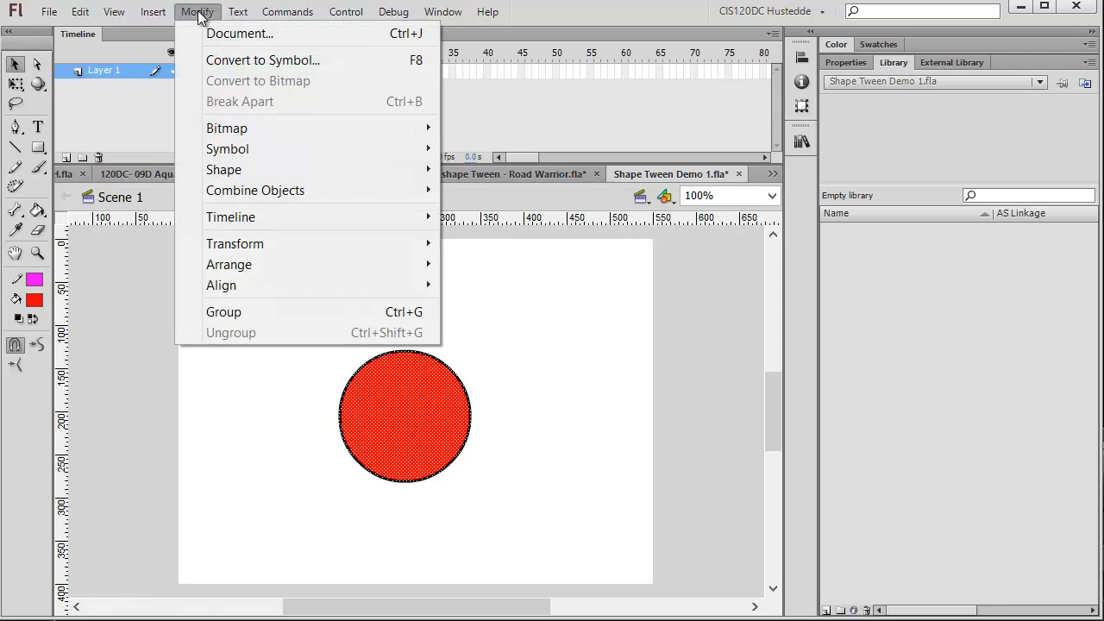
{"action": "mouse_move", "coordinate": [250, 173]}
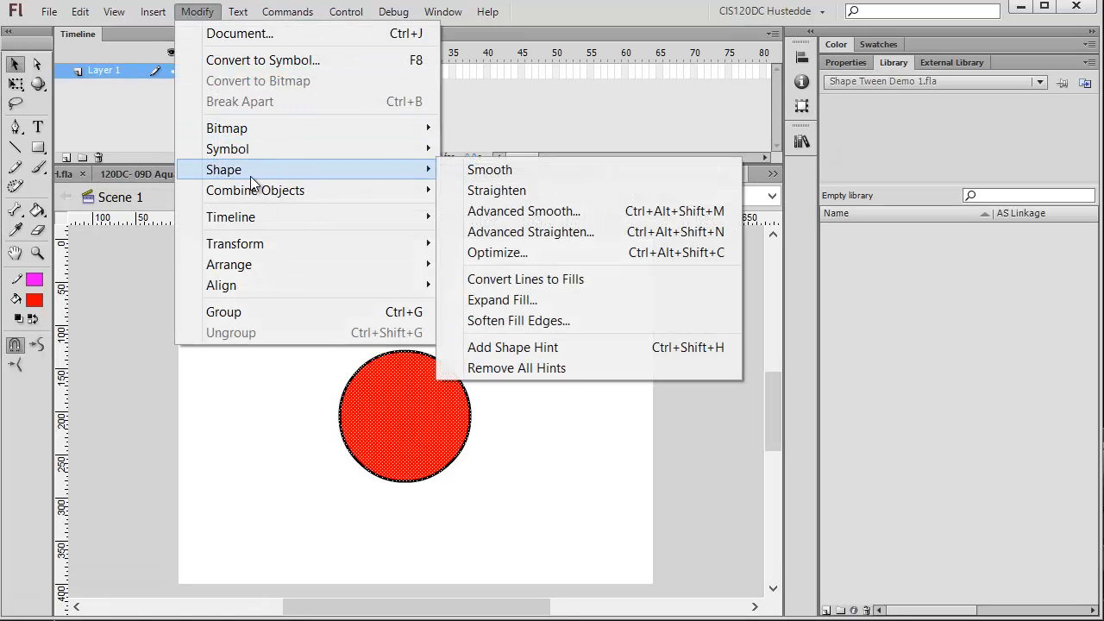
{"action": "left_click", "coordinate": [557, 349]}
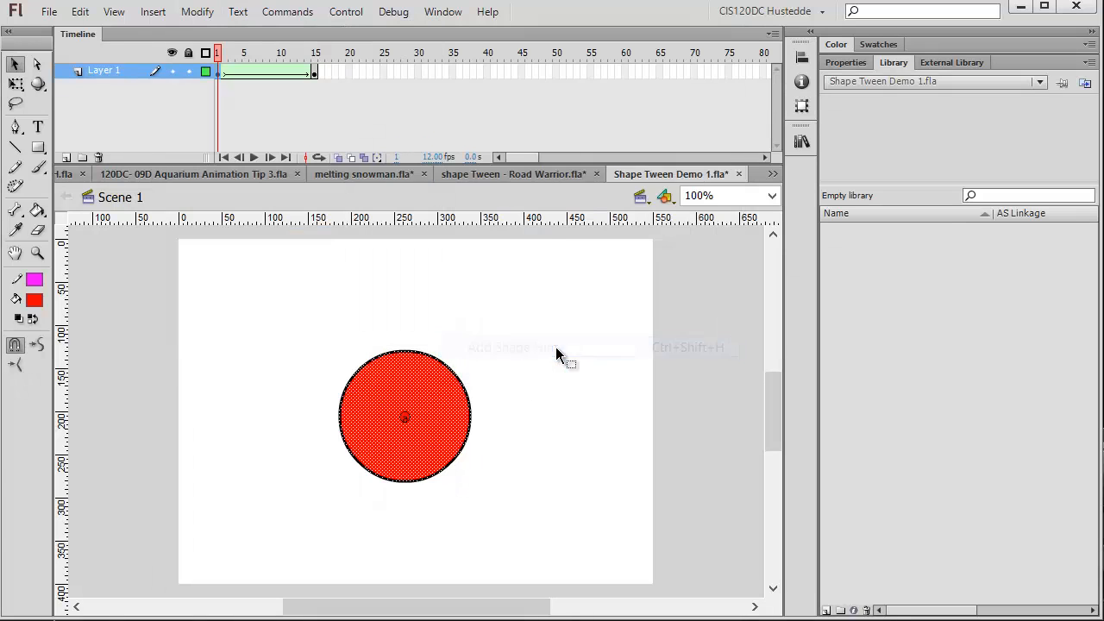
{"action": "left_click", "coordinate": [437, 508]}
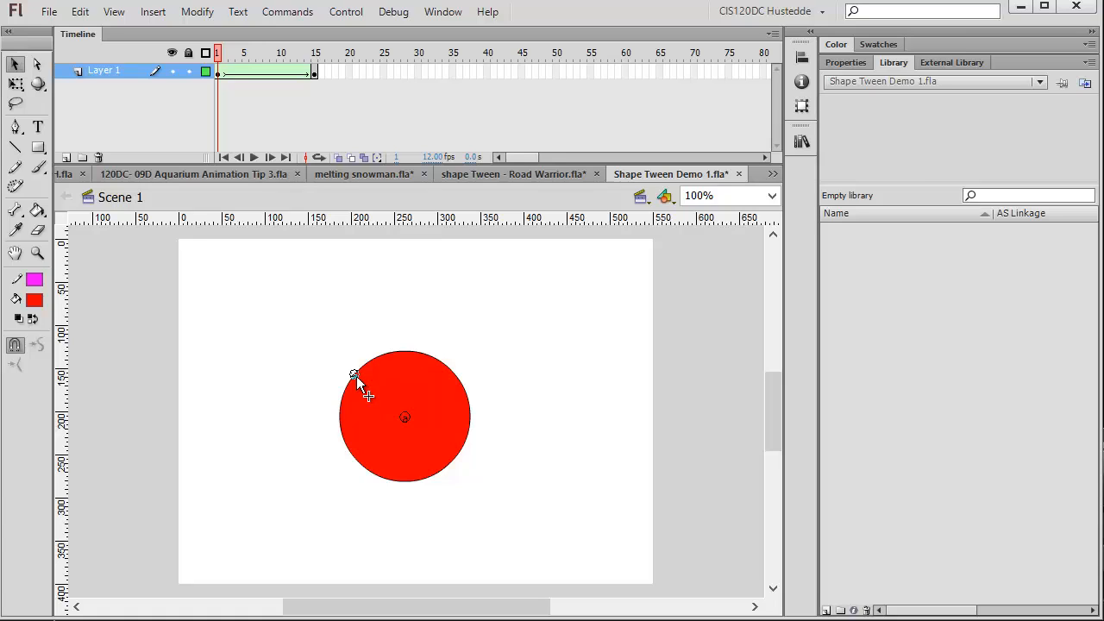
{"action": "left_click_drag", "start_coordinate": [356, 376], "coordinate": [356, 376]}
{"action": "left_click", "coordinate": [316, 74]}
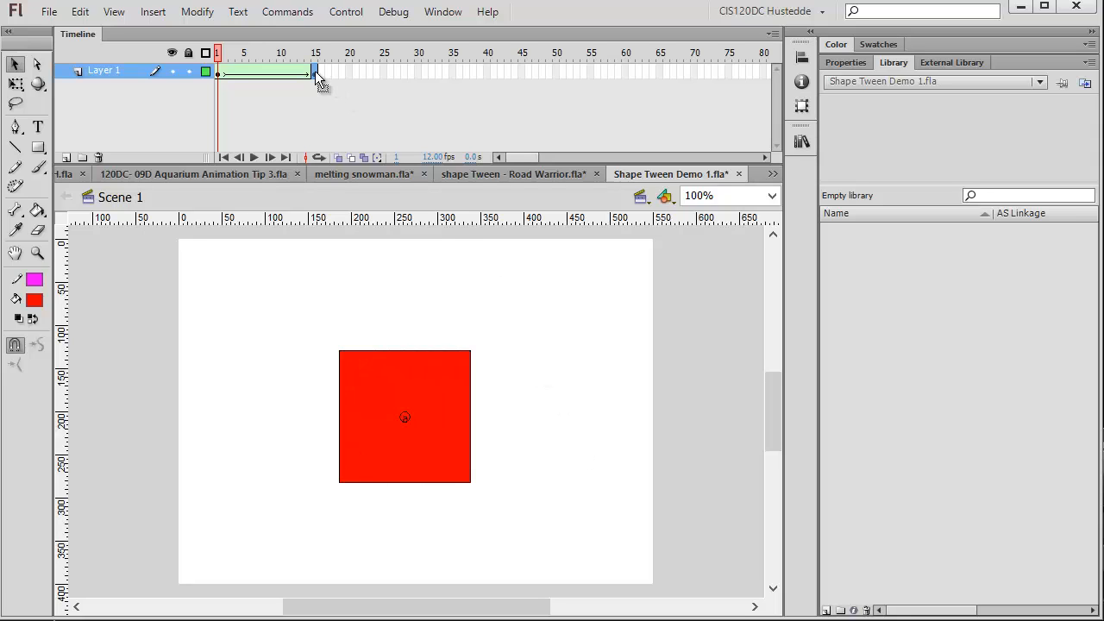
{"action": "left_click", "coordinate": [503, 449]}
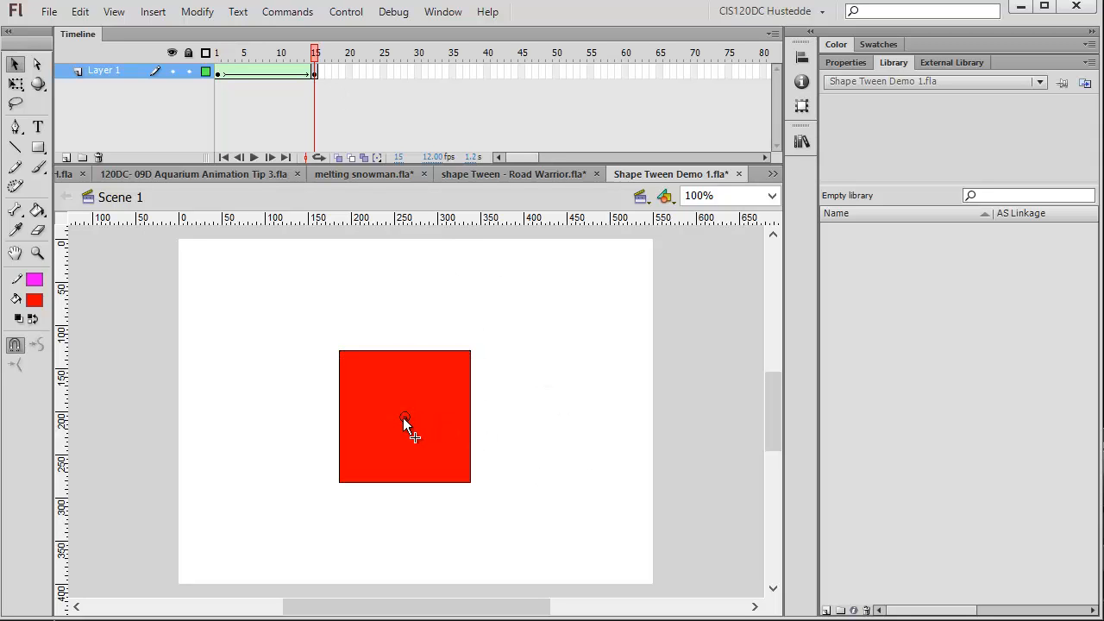
{"action": "left_click_drag", "start_coordinate": [403, 417], "coordinate": [340, 351]}
- Add a second shape hint, placing it on the circle's lower-right edge in frame 1 and the square's lower-right corner in frame 15
{"action": "left_click", "coordinate": [220, 72]}
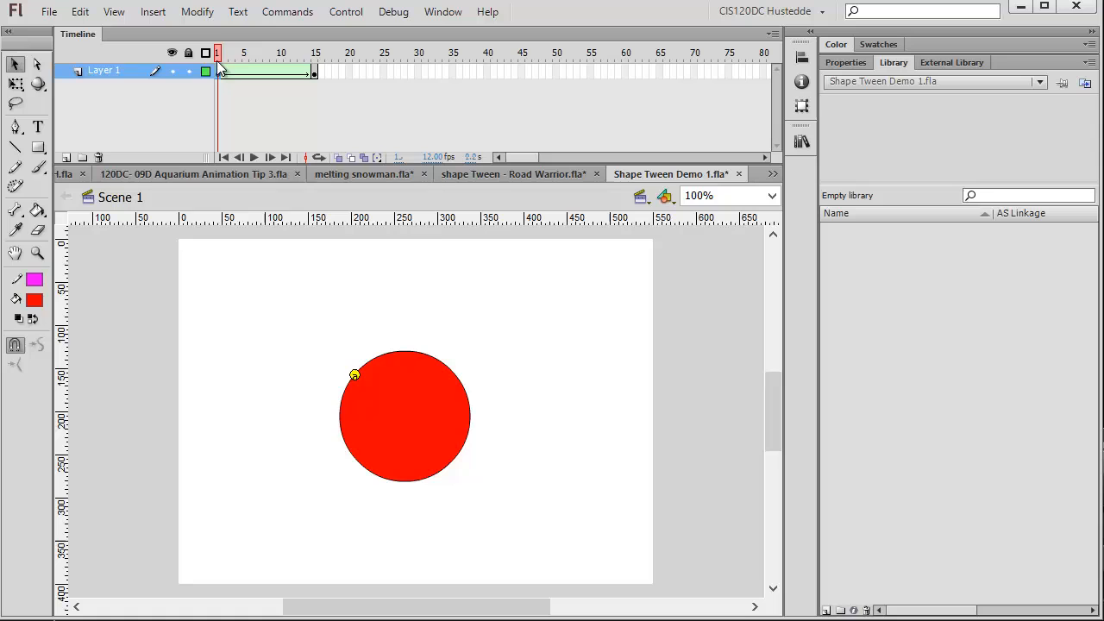
{"action": "left_click", "coordinate": [197, 11]}
{"action": "mouse_move", "coordinate": [291, 245]}
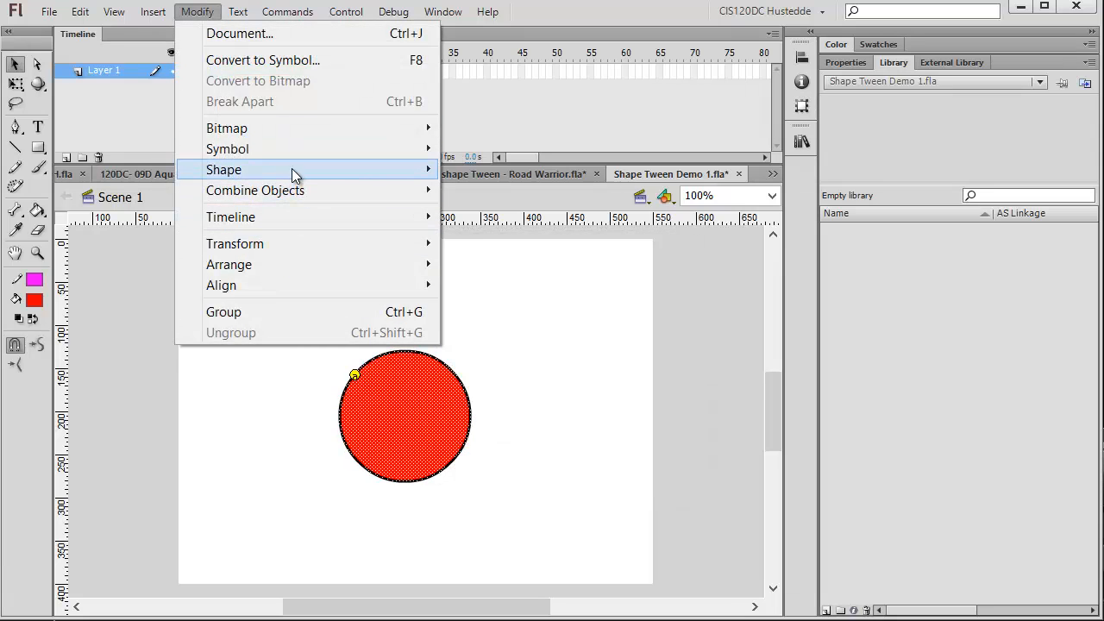
{"action": "mouse_move", "coordinate": [292, 168]}
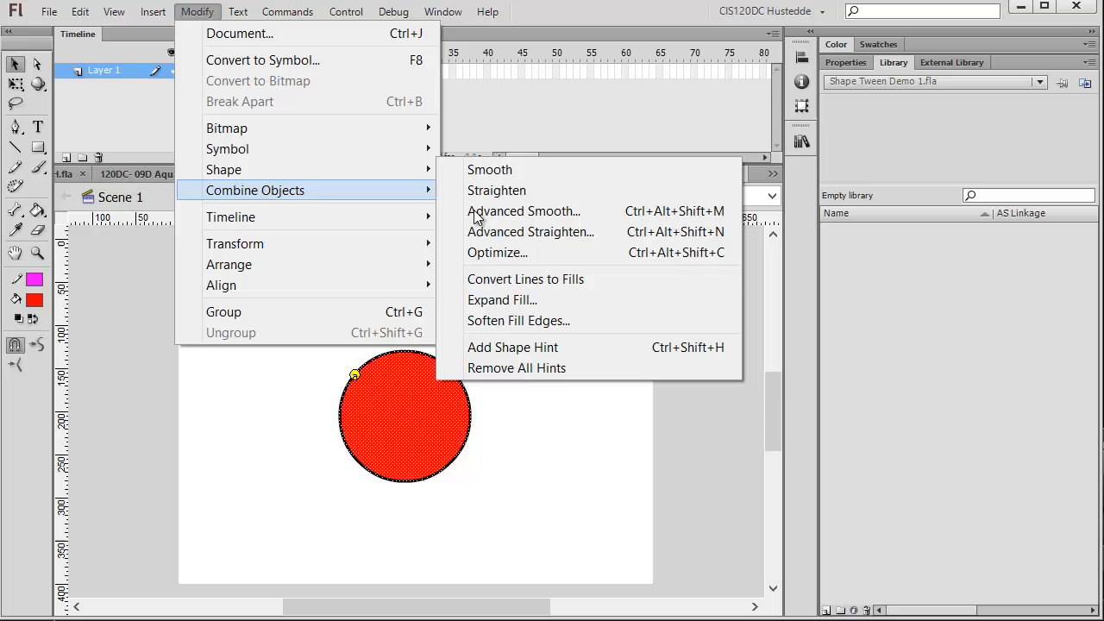
{"action": "left_click", "coordinate": [522, 349]}
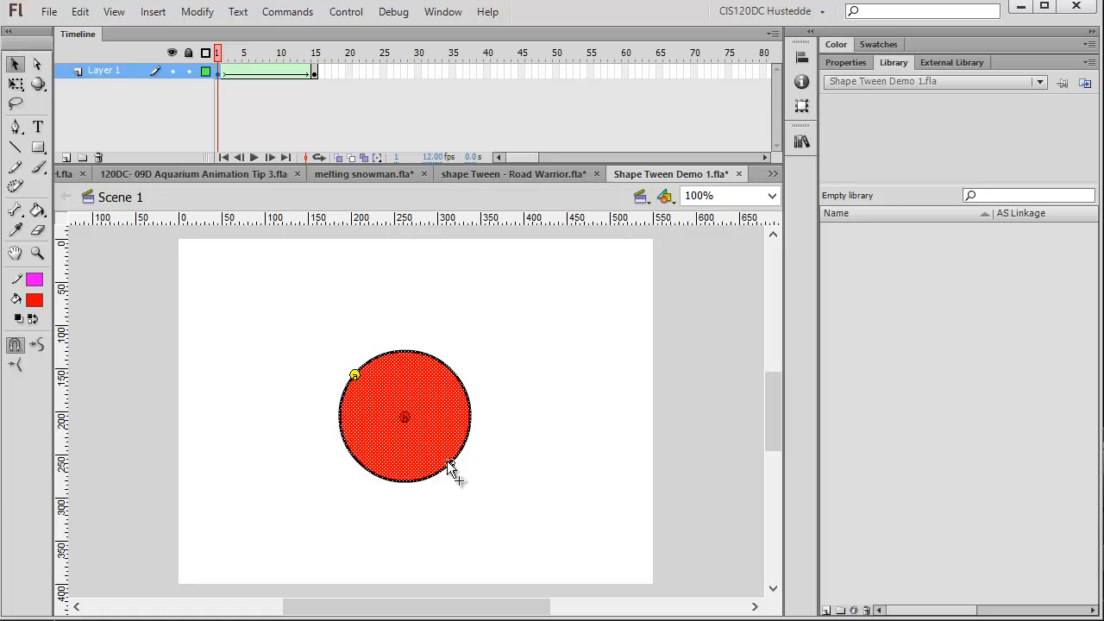
{"action": "left_click_drag", "start_coordinate": [448, 468], "coordinate": [451, 466]}
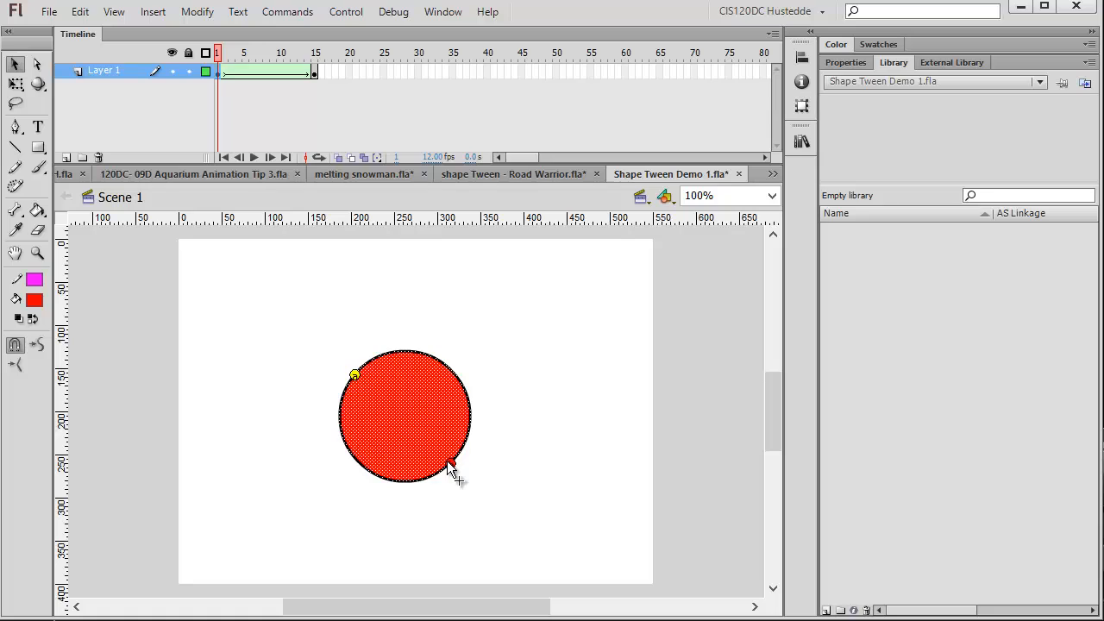
{"action": "left_click", "coordinate": [316, 73]}
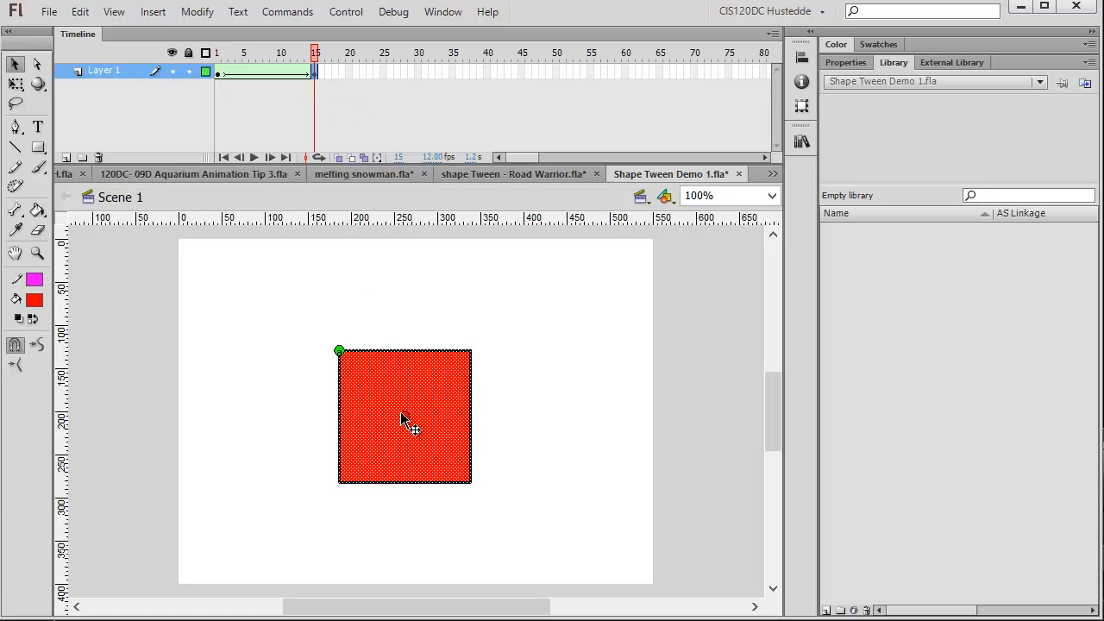
{"action": "left_click_drag", "start_coordinate": [409, 420], "coordinate": [471, 482]}
{"action": "left_click", "coordinate": [513, 463]}
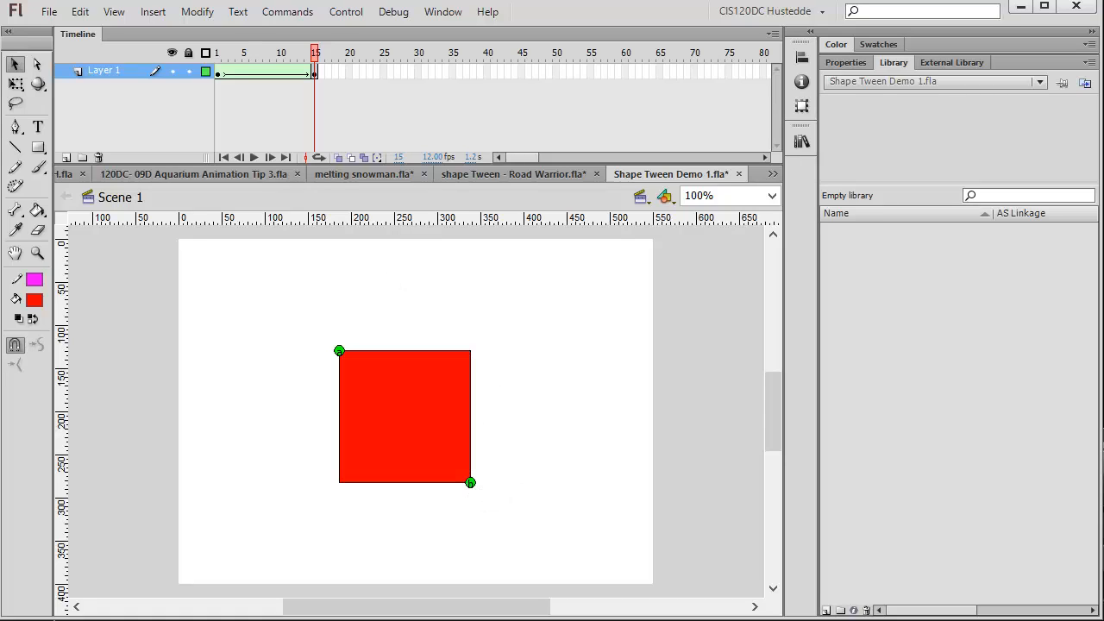
{"action": "left_click_drag", "start_coordinate": [318, 59], "coordinate": [337, 101]}
- Hide the shape hints, and add and remove a third hint on the circle in frame 1
{"action": "key", "text": "ctrl+alt+h"}
{"action": "left_click", "coordinate": [216, 71]}
{"action": "left_click", "coordinate": [198, 12]}
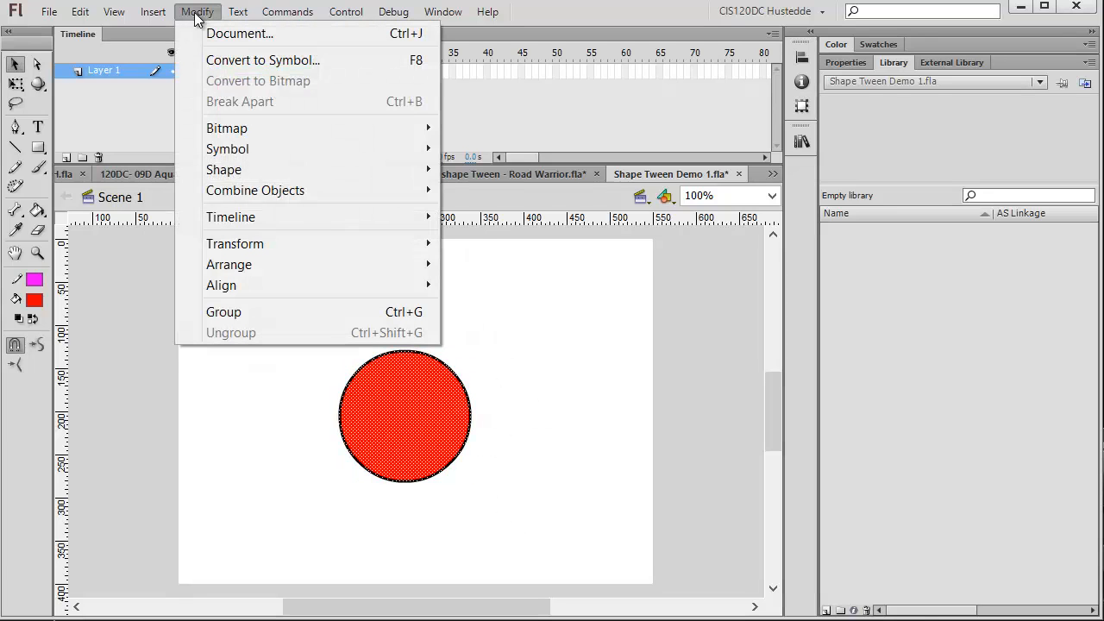
{"action": "mouse_move", "coordinate": [341, 172]}
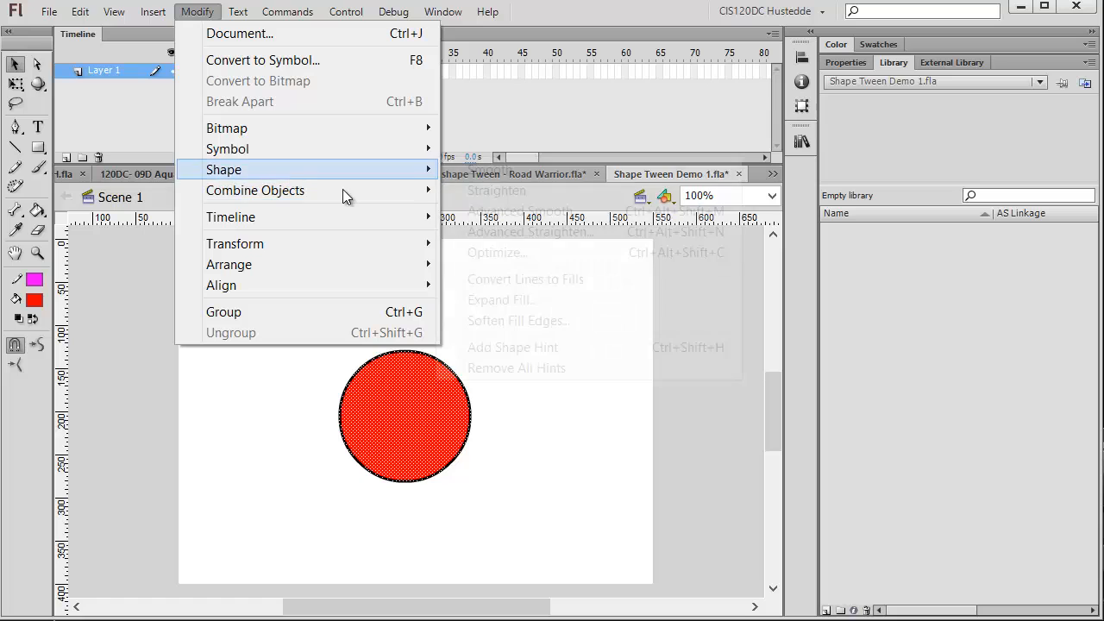
{"action": "left_click", "coordinate": [592, 350]}
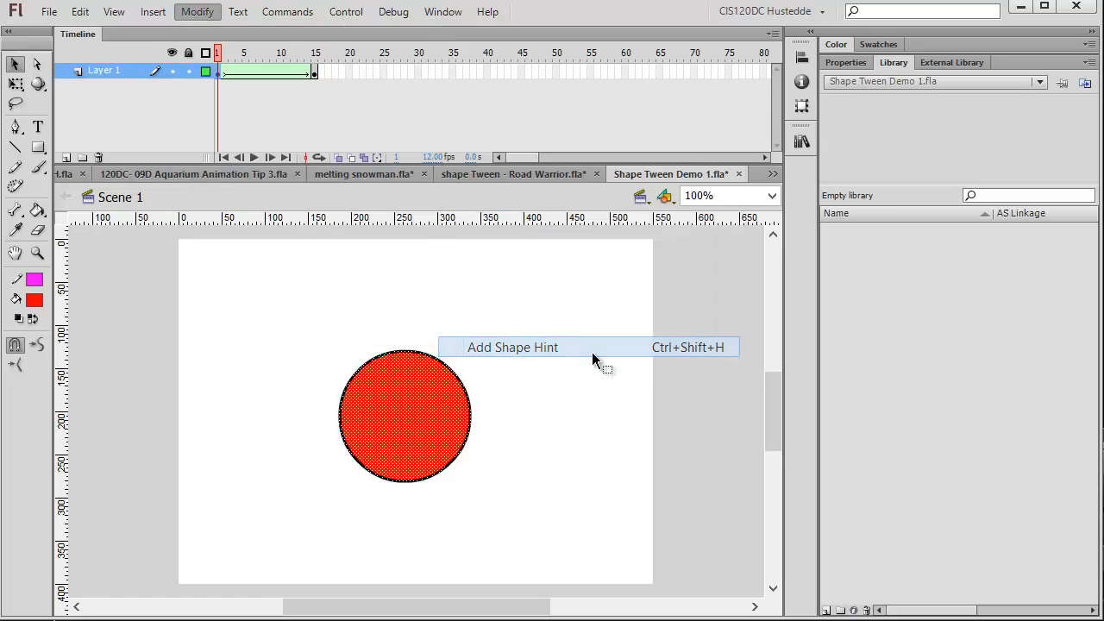
{"action": "left_click", "coordinate": [499, 461]}
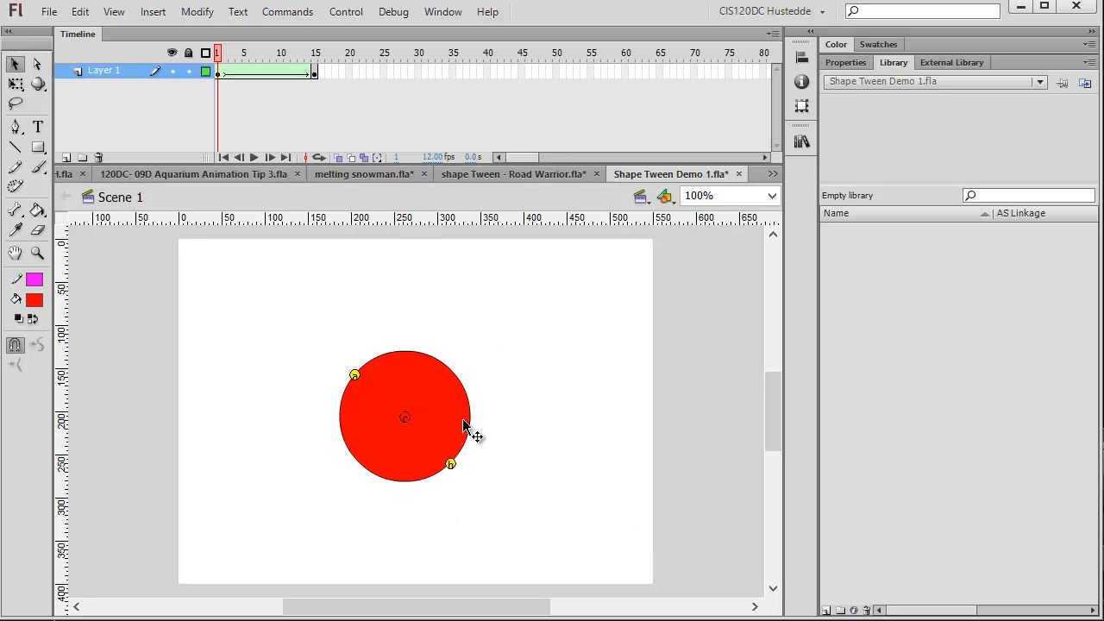
{"action": "right_click", "coordinate": [404, 417]}
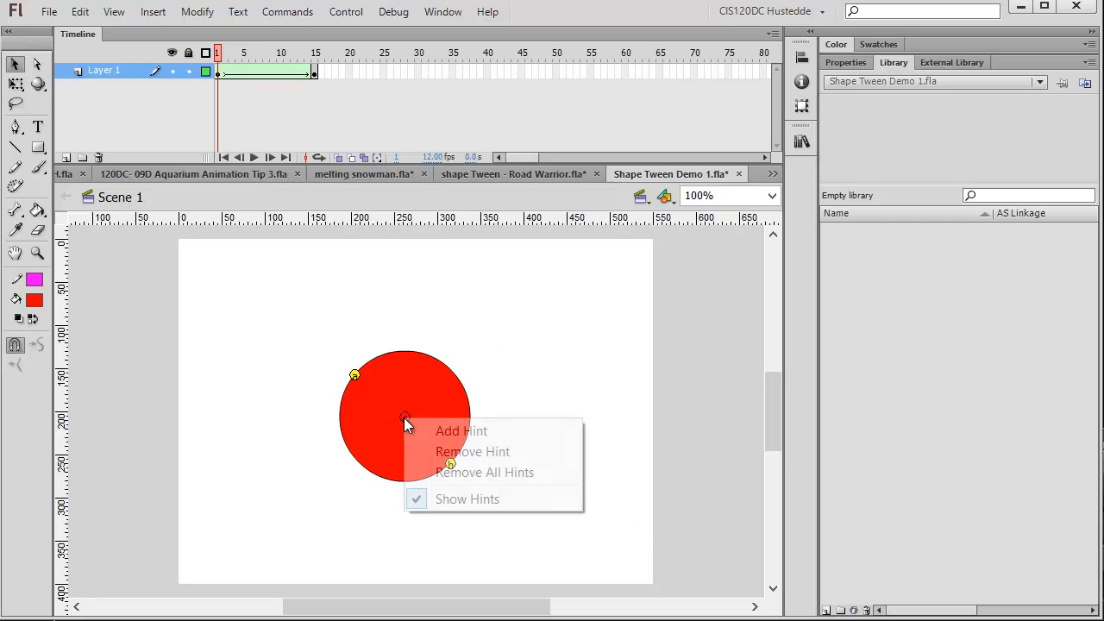
{"action": "left_click", "coordinate": [440, 456]}
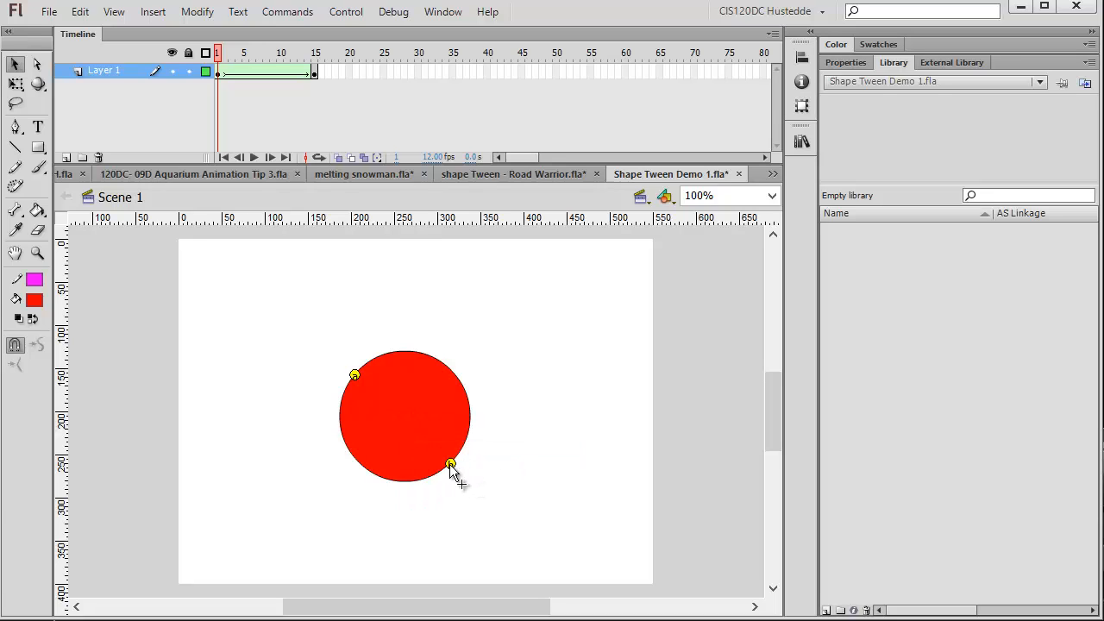
- Move hint b to the circle's upper-right edge in frame 1 and the square's upper-right corner in frame 15, and play the tween
{"action": "left_click_drag", "start_coordinate": [450, 465], "coordinate": [455, 376]}
{"action": "left_click", "coordinate": [315, 71]}
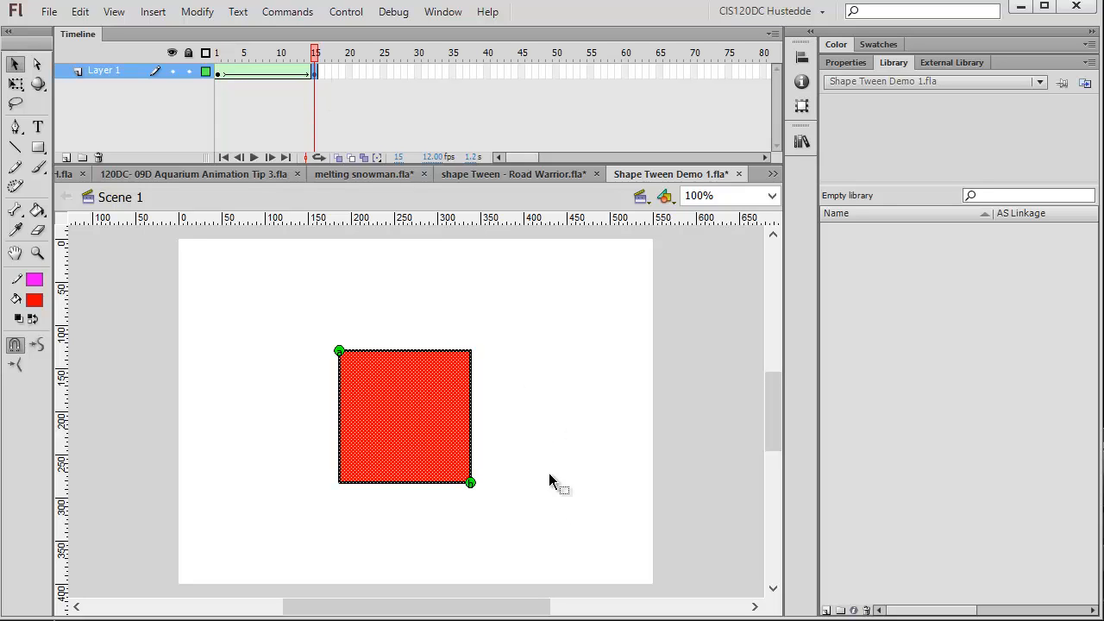
{"action": "left_click_drag", "start_coordinate": [473, 486], "coordinate": [475, 361]}
{"action": "left_click", "coordinate": [557, 335]}
{"action": "left_click_drag", "start_coordinate": [315, 52], "coordinate": [144, 57]}
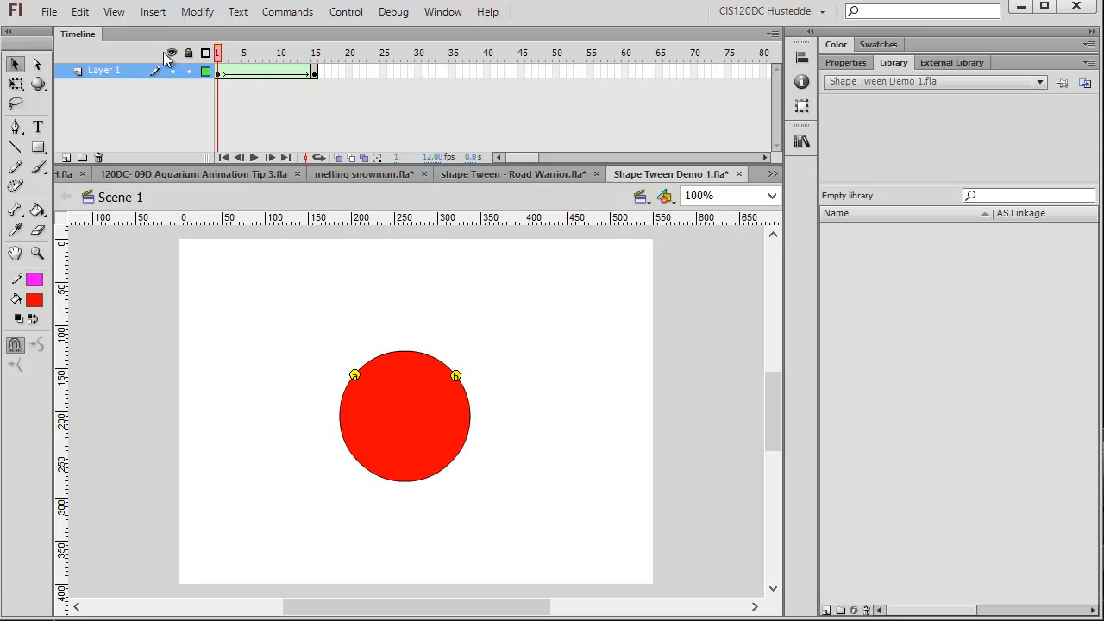
{"action": "key", "text": "Return"}
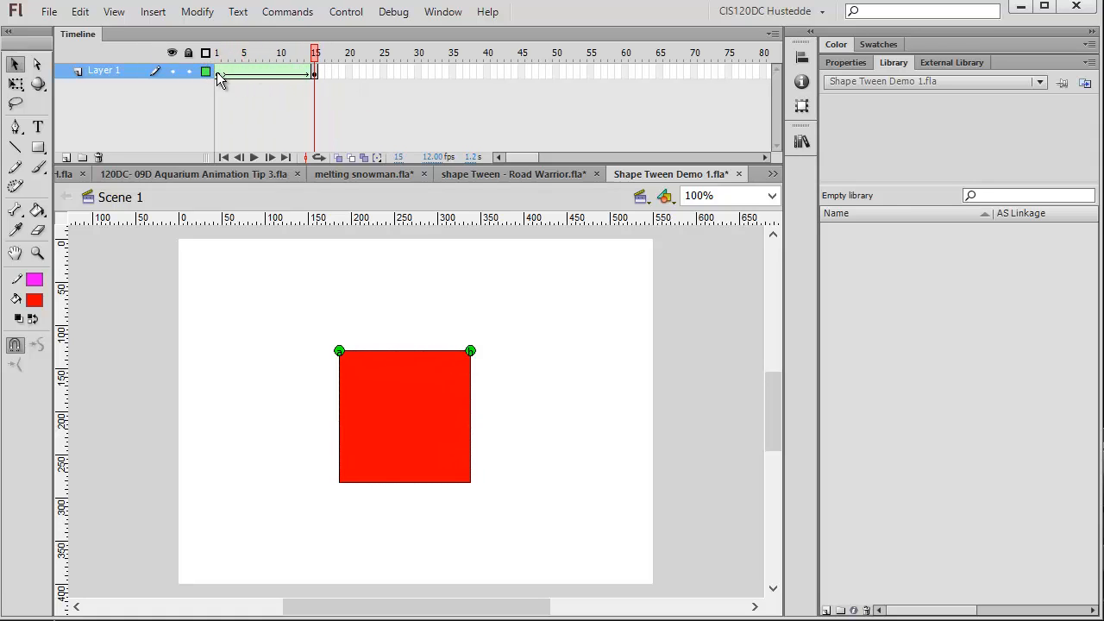
- Move hint b to the middle of the right edge of both the circle and the square, and scrub through the tween
{"action": "left_click", "coordinate": [217, 71]}
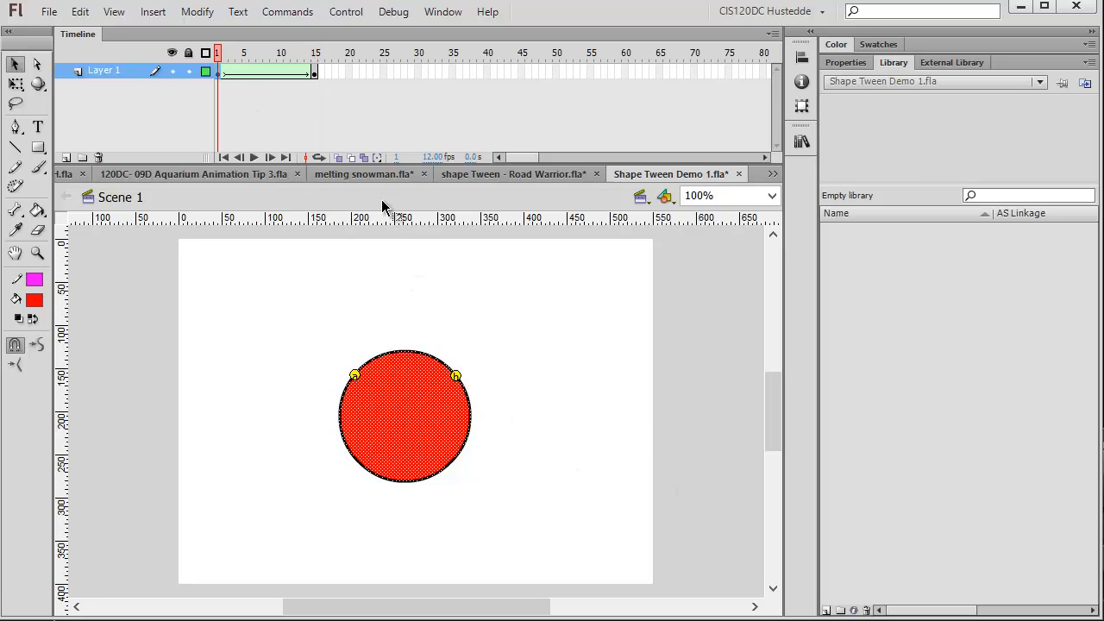
{"action": "left_click", "coordinate": [315, 72]}
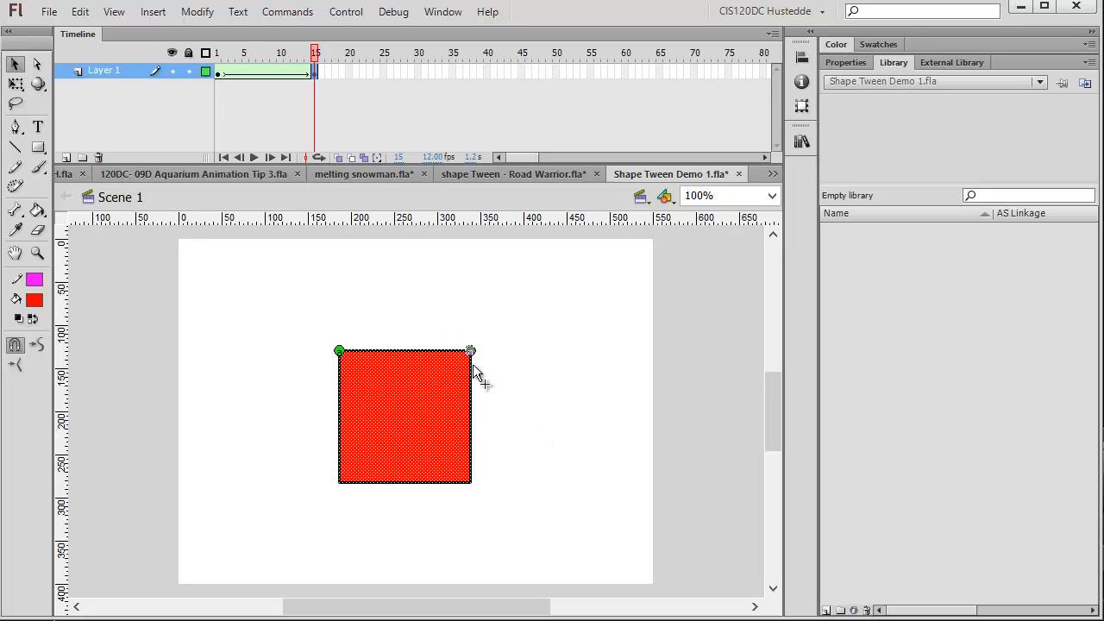
{"action": "left_click_drag", "start_coordinate": [473, 365], "coordinate": [476, 420]}
{"action": "left_click_drag", "start_coordinate": [314, 50], "coordinate": [212, 60]}
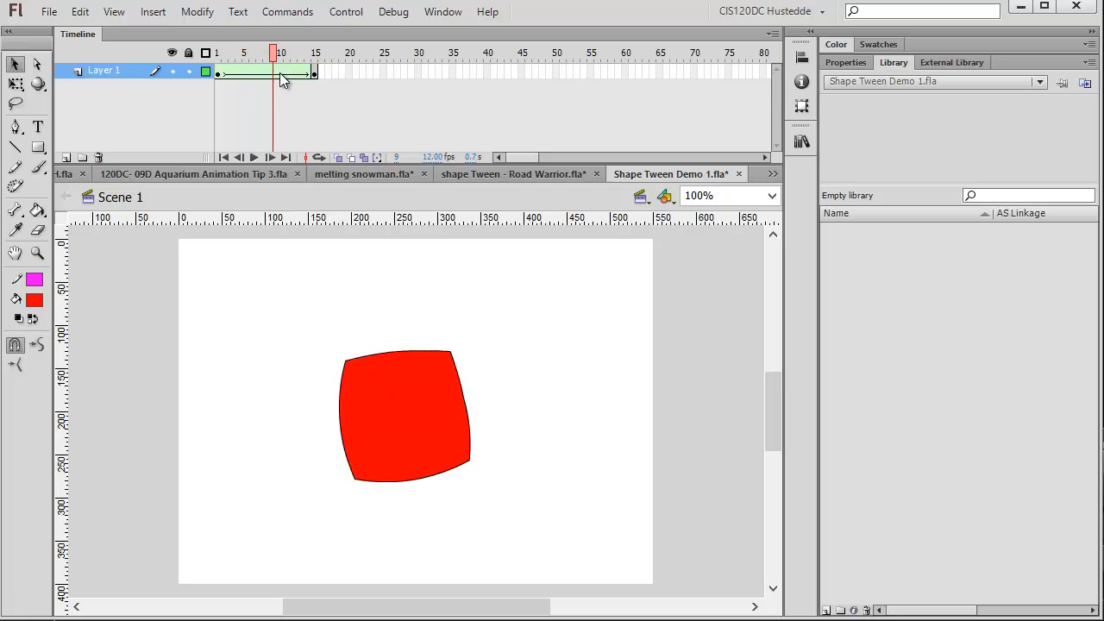
{"action": "left_click_drag", "start_coordinate": [310, 85], "coordinate": [219, 95]}
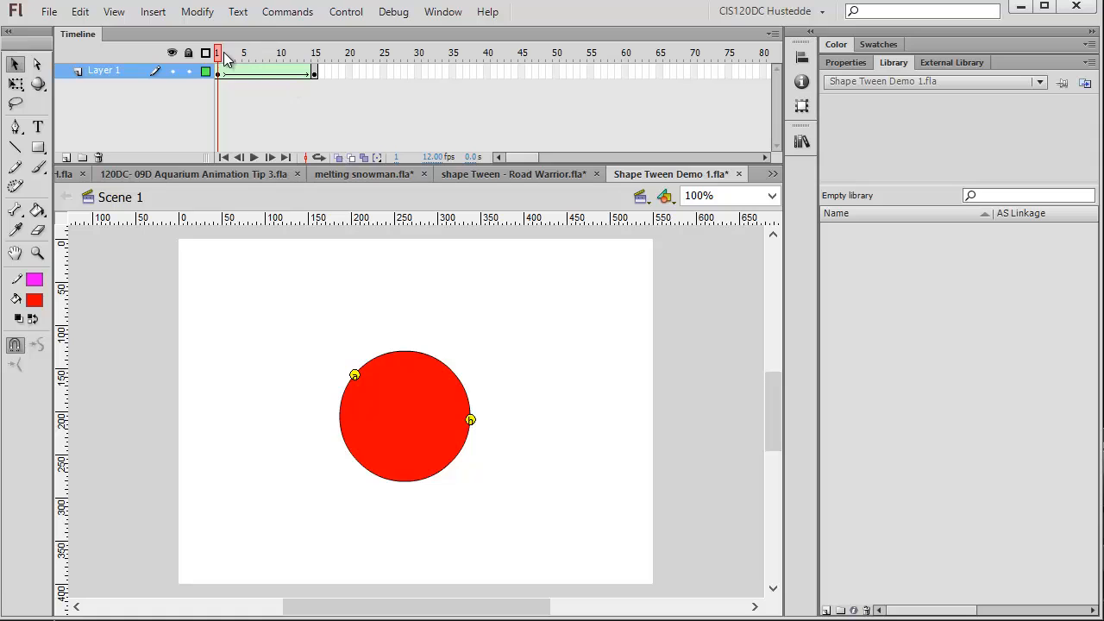
{"action": "left_click_drag", "start_coordinate": [231, 62], "coordinate": [316, 80]}
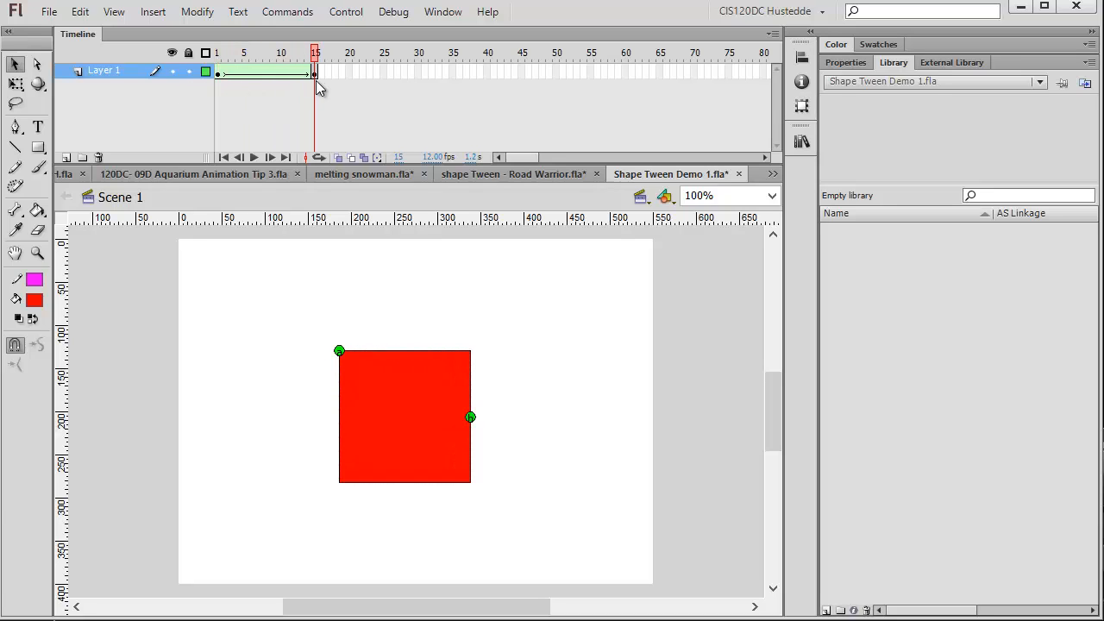
- Copy the circle-to-square tween in frames 1 to 15 and paste it starting at frame 16 of Layer 1
{"action": "left_click", "coordinate": [217, 71]}
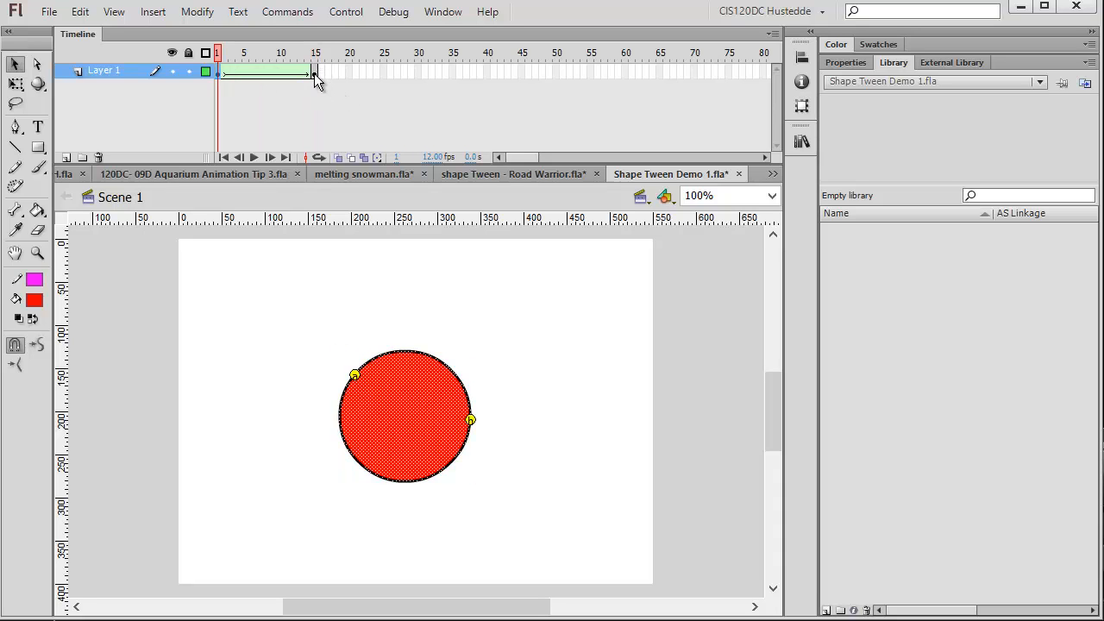
{"action": "left_click", "coordinate": [315, 74]}
{"action": "right_click", "coordinate": [315, 74]}
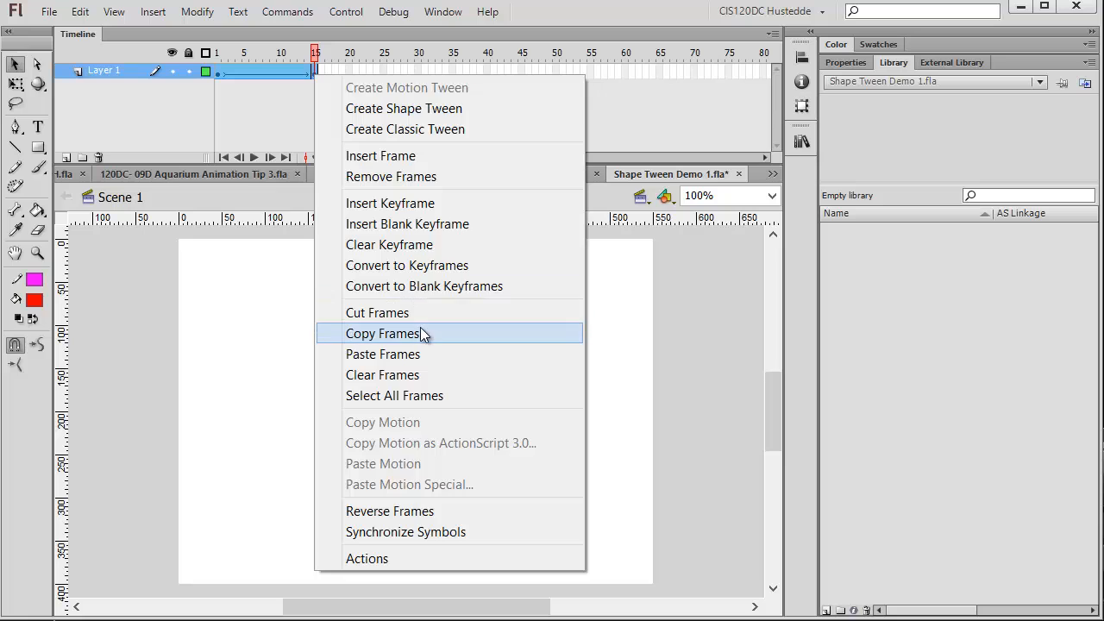
{"action": "left_click", "coordinate": [423, 335]}
{"action": "right_click", "coordinate": [319, 73]}
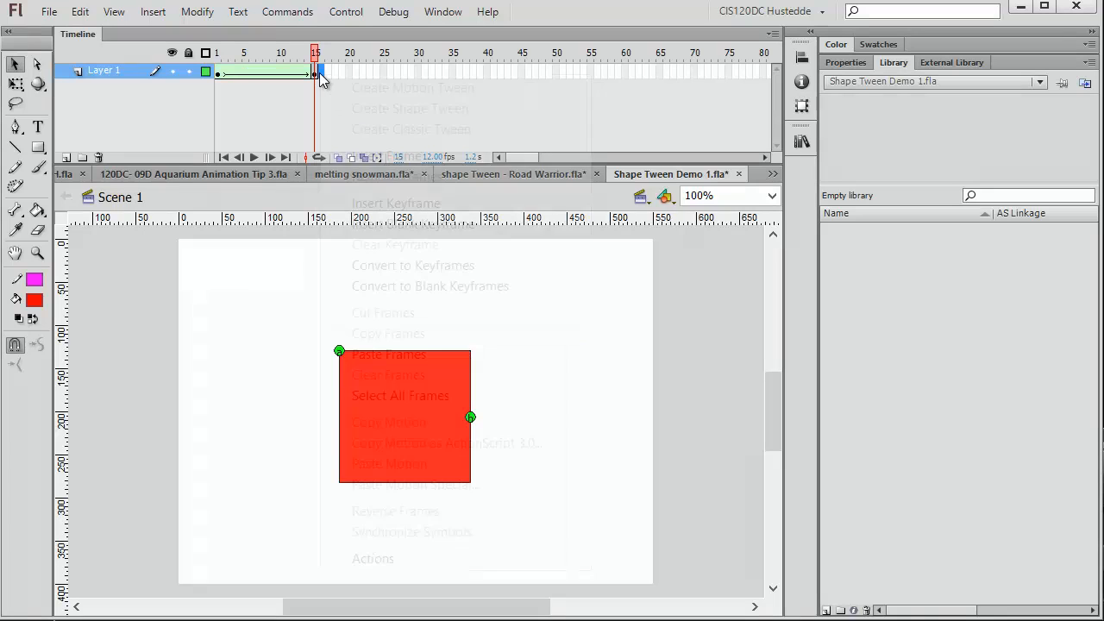
{"action": "left_click", "coordinate": [405, 354]}
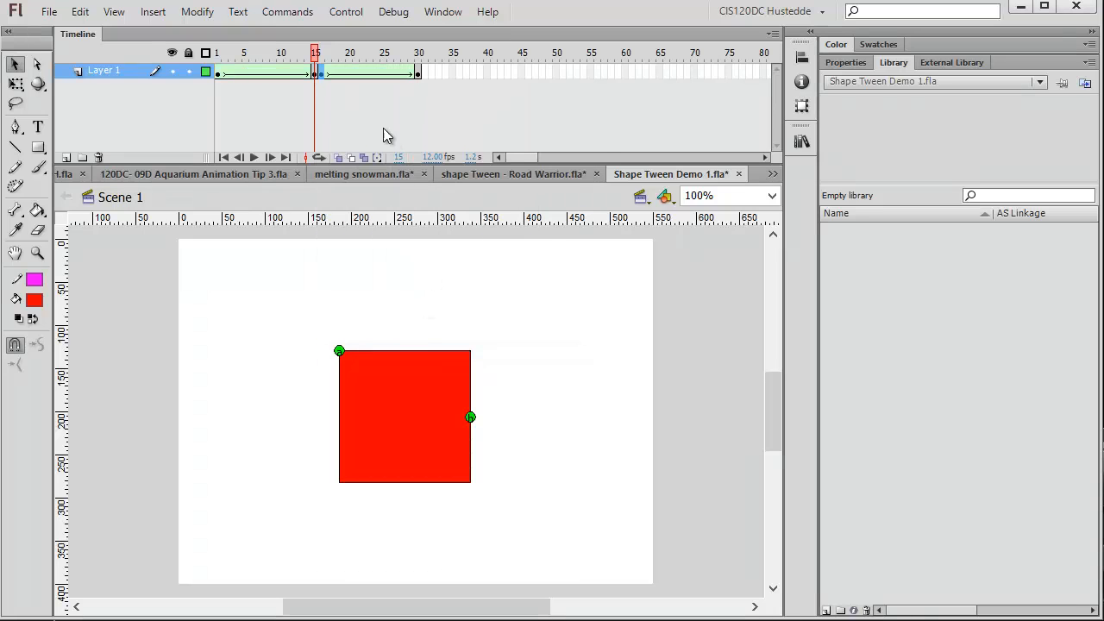
- Reverse the pasted frames 16 to 30 so the square morphs back into the circle
{"action": "left_click", "coordinate": [417, 73]}
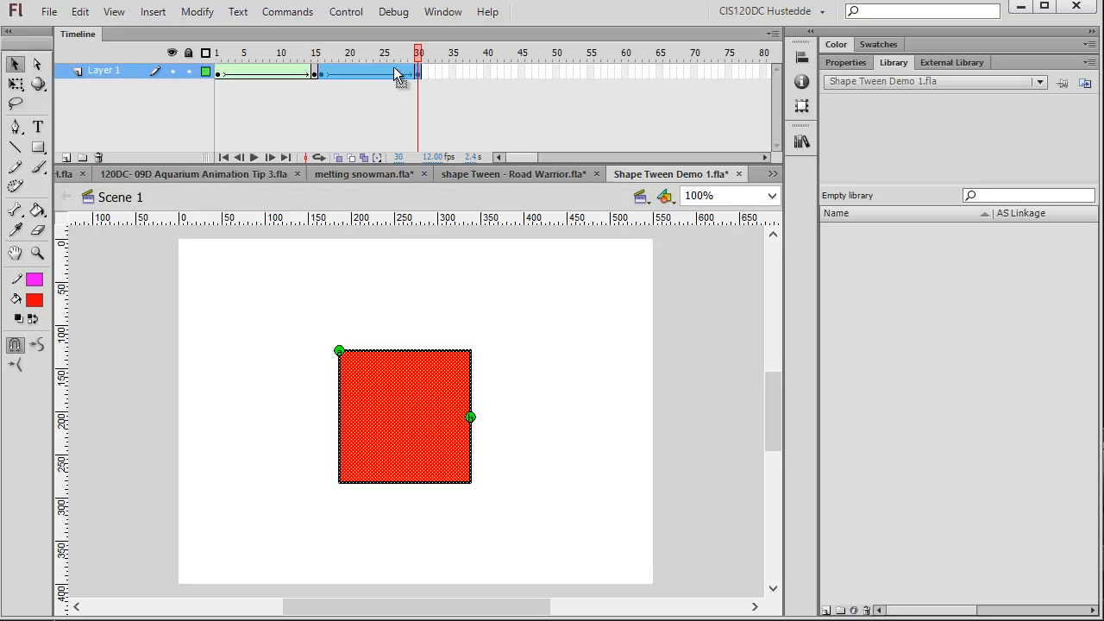
{"action": "right_click", "coordinate": [392, 69]}
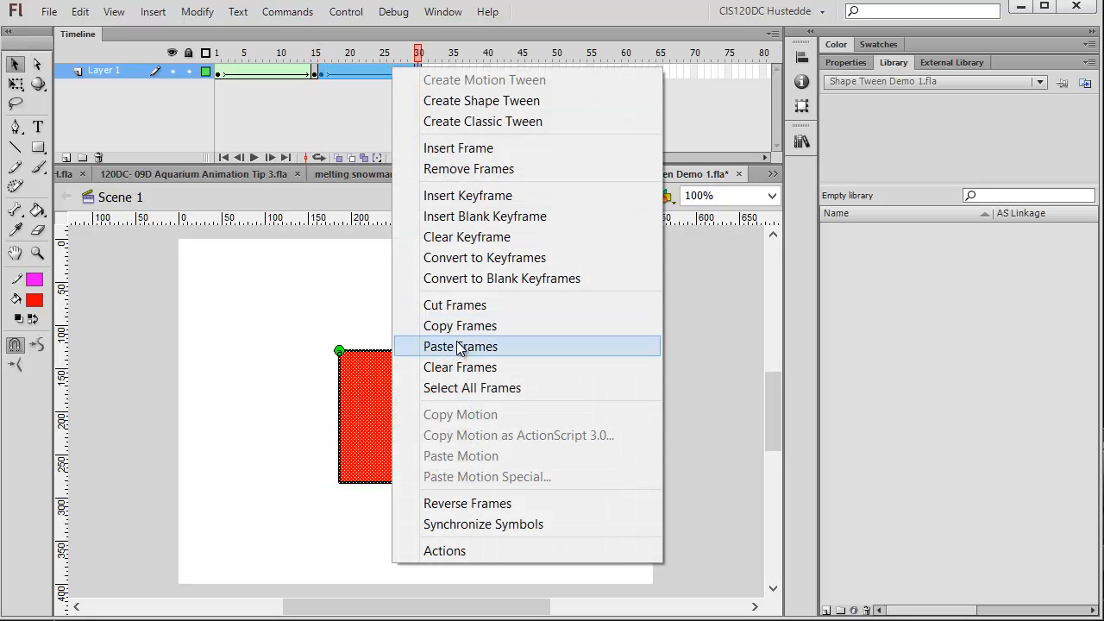
{"action": "left_click", "coordinate": [488, 504]}
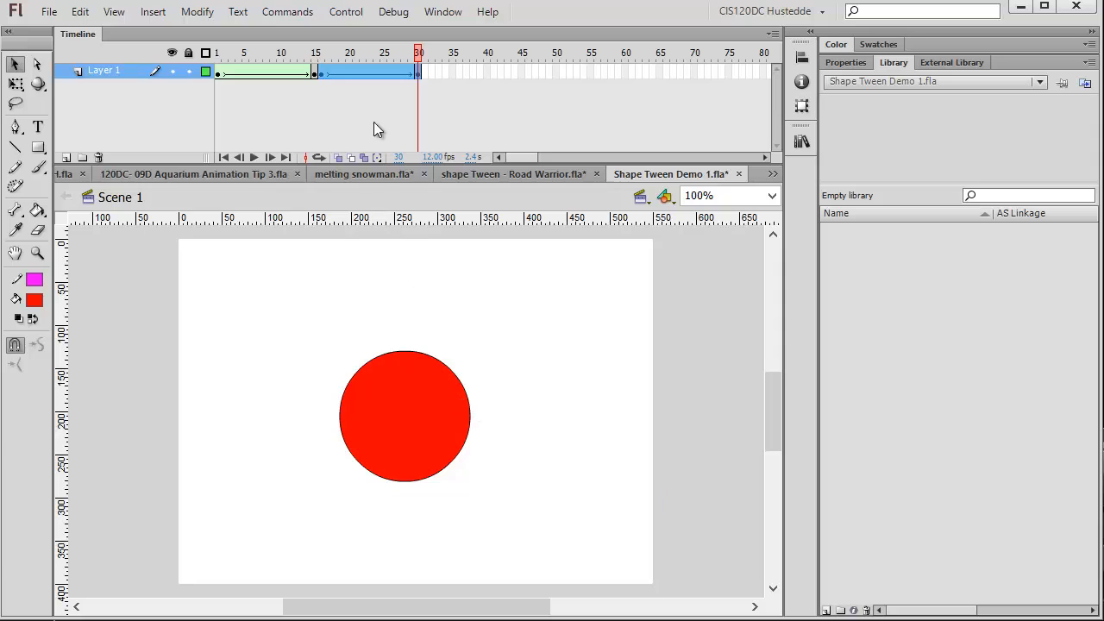
- Add two shape hints to the square in frame 16
{"action": "left_click", "coordinate": [322, 75]}
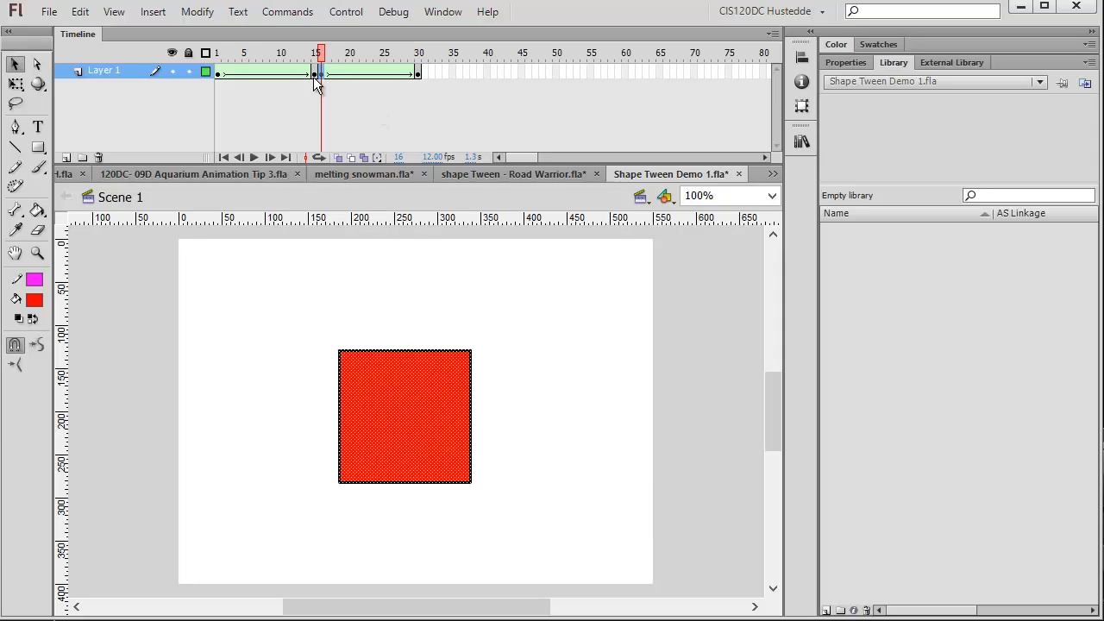
{"action": "left_click", "coordinate": [532, 433]}
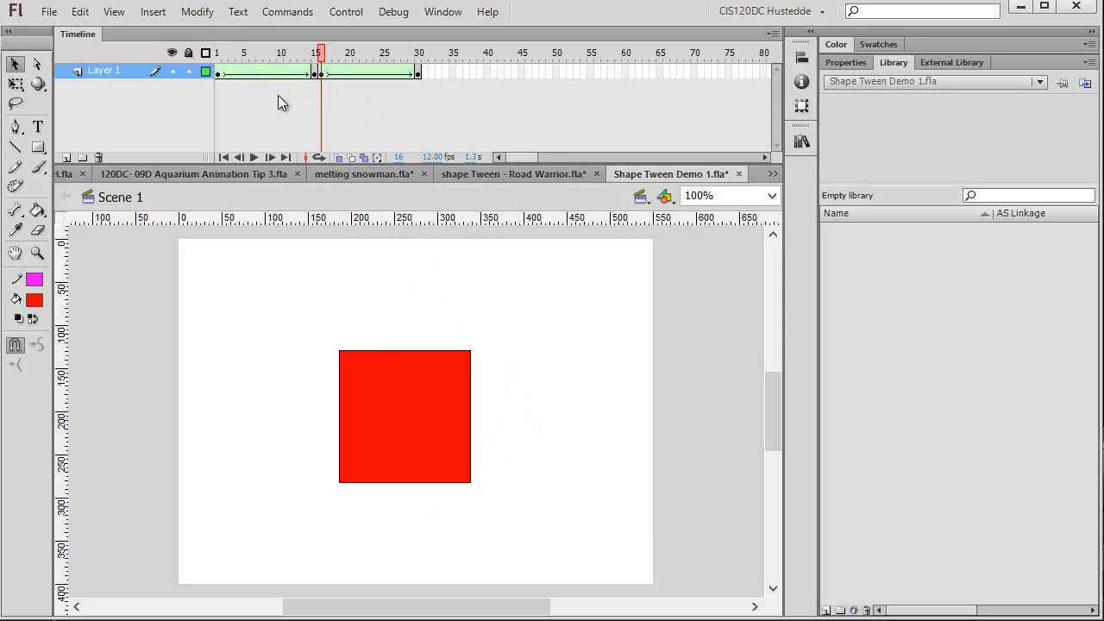
{"action": "left_click", "coordinate": [199, 14]}
{"action": "mouse_move", "coordinate": [267, 169]}
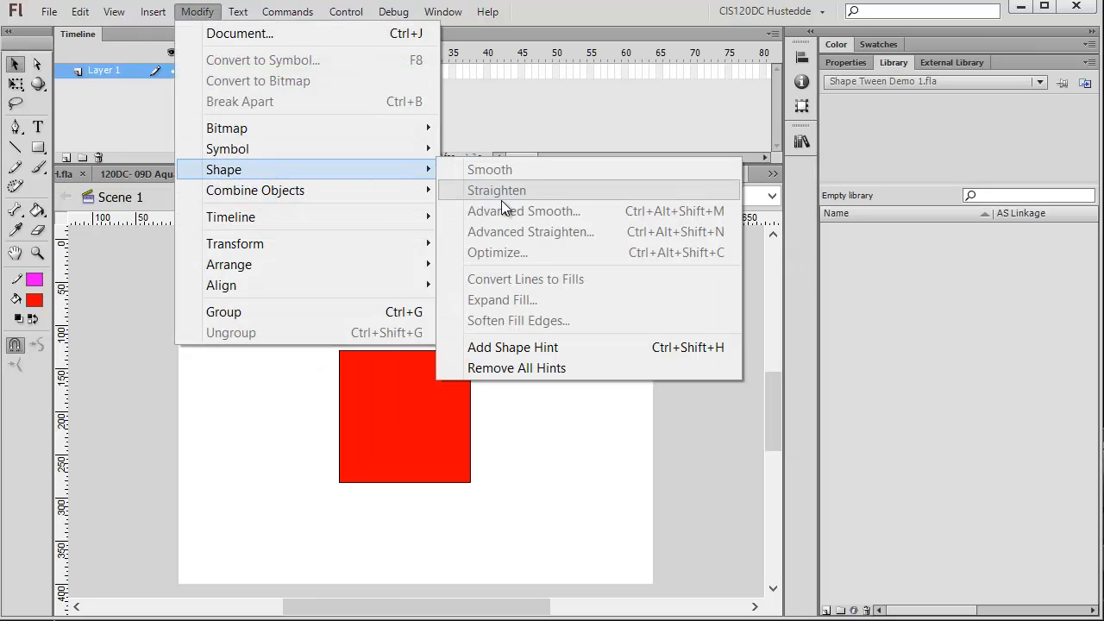
{"action": "left_click", "coordinate": [522, 347]}
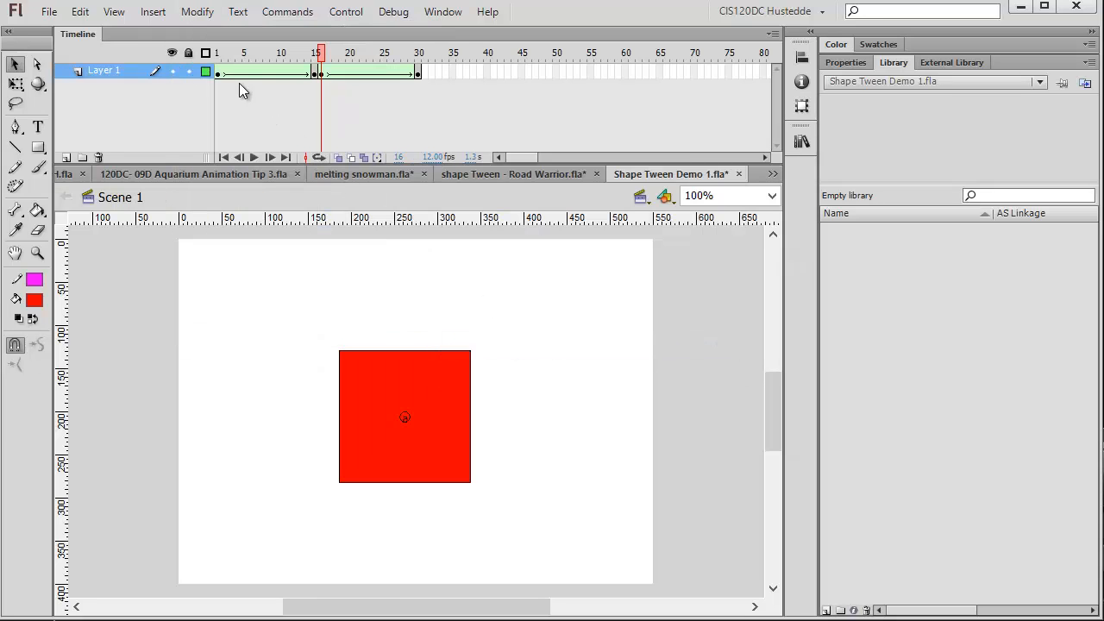
{"action": "left_click", "coordinate": [195, 14]}
{"action": "mouse_move", "coordinate": [290, 173]}
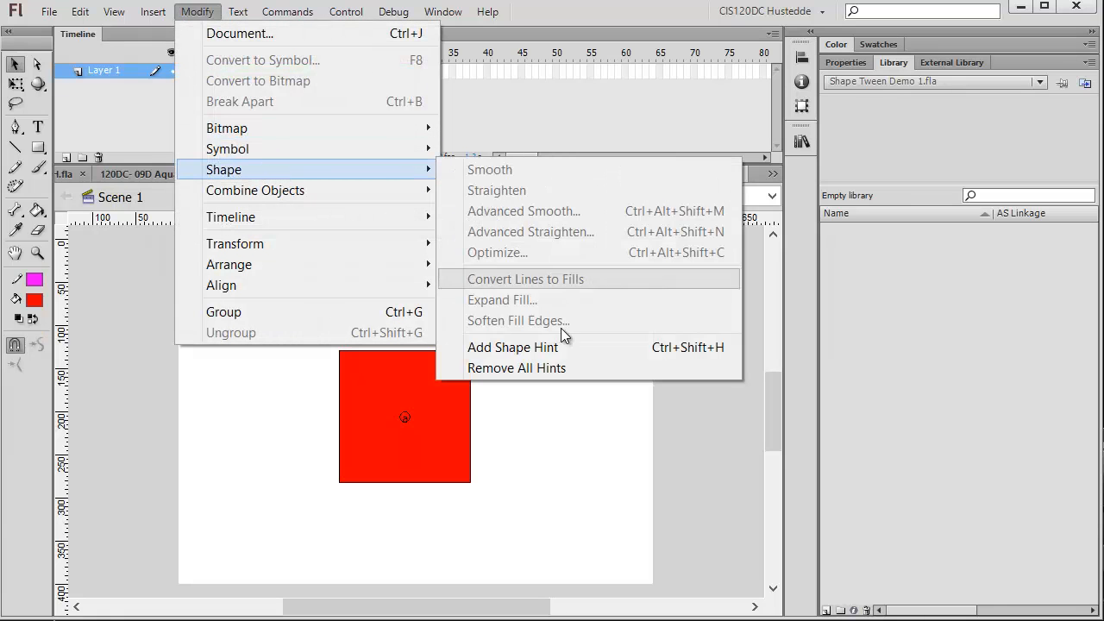
{"action": "left_click", "coordinate": [561, 349]}
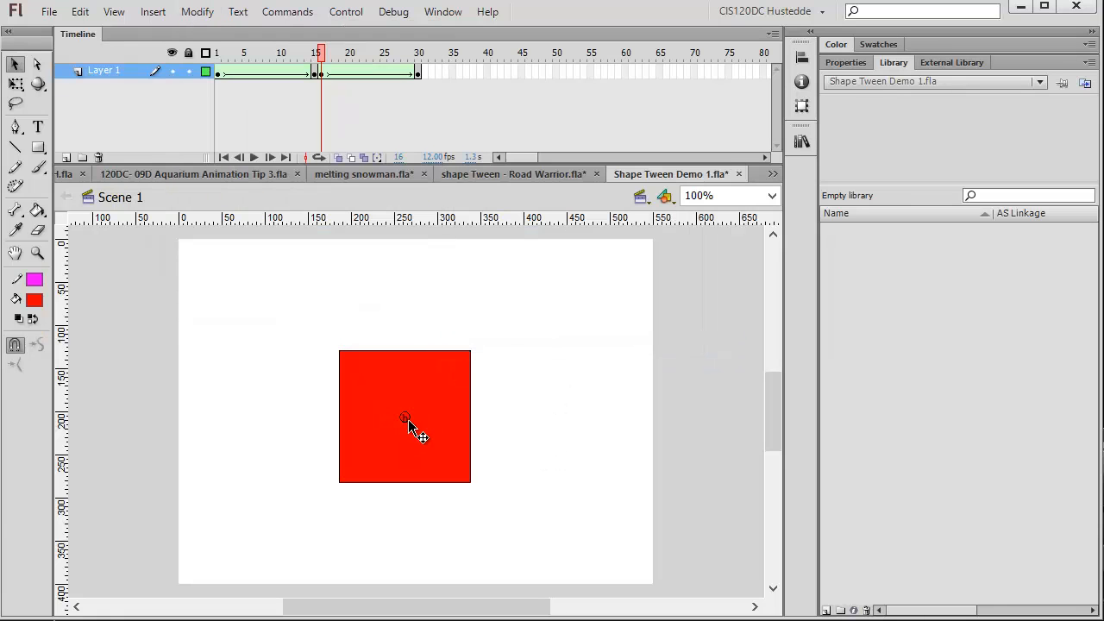
- Place the new hints on the square's lower-right and upper-left corners in frame 16 and the circle's lower-right and upper-left edges in frame 30
{"action": "left_click_drag", "start_coordinate": [403, 418], "coordinate": [471, 482]}
{"action": "left_click_drag", "start_coordinate": [402, 416], "coordinate": [340, 350]}
{"action": "left_click", "coordinate": [418, 71]}
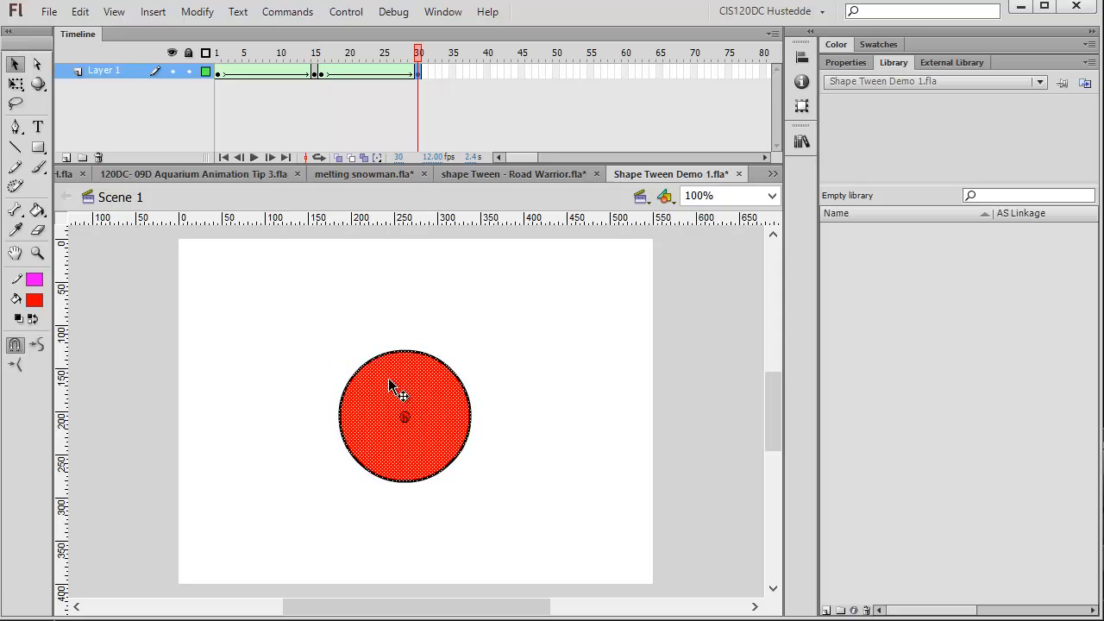
{"action": "left_click_drag", "start_coordinate": [412, 430], "coordinate": [449, 465]}
{"action": "left_click_drag", "start_coordinate": [356, 374], "coordinate": [355, 375]}
- Scrub back to frame 1, test the movie in Flash Professional to watch the looping morph, and close the preview
{"action": "left_click_drag", "start_coordinate": [400, 57], "coordinate": [184, 48]}
{"action": "left_click", "coordinate": [347, 12]}
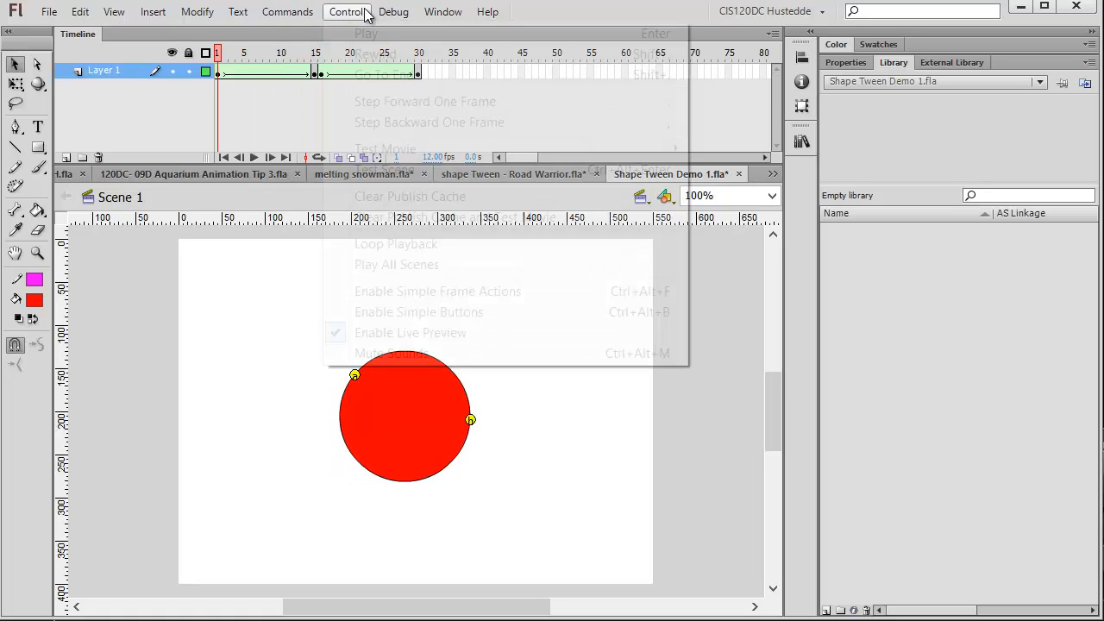
{"action": "mouse_move", "coordinate": [426, 149]}
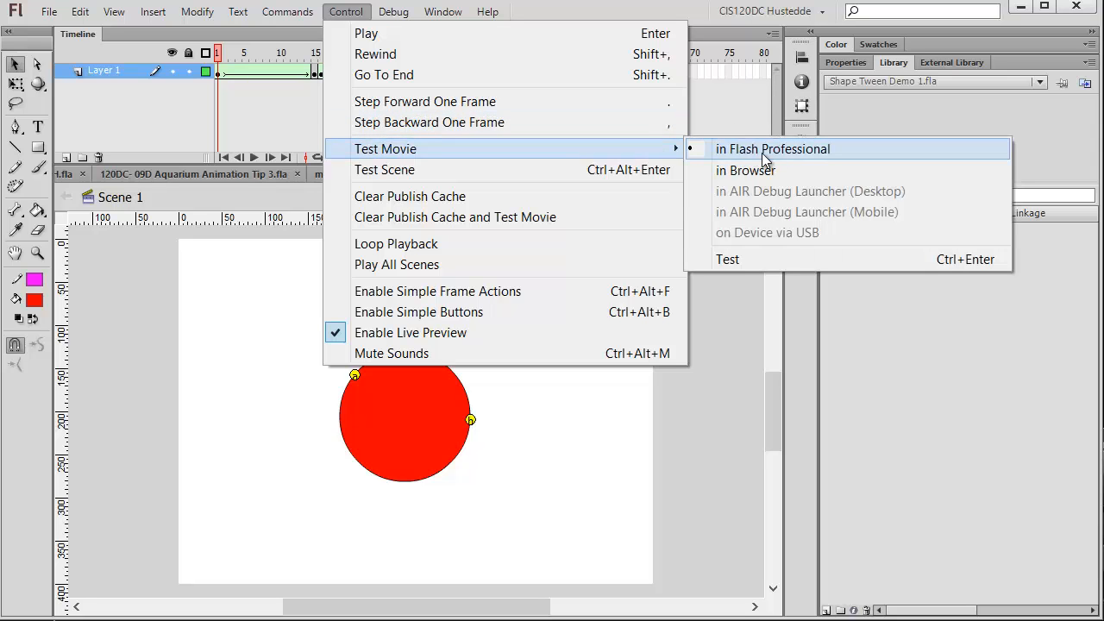
{"action": "left_click", "coordinate": [765, 152]}
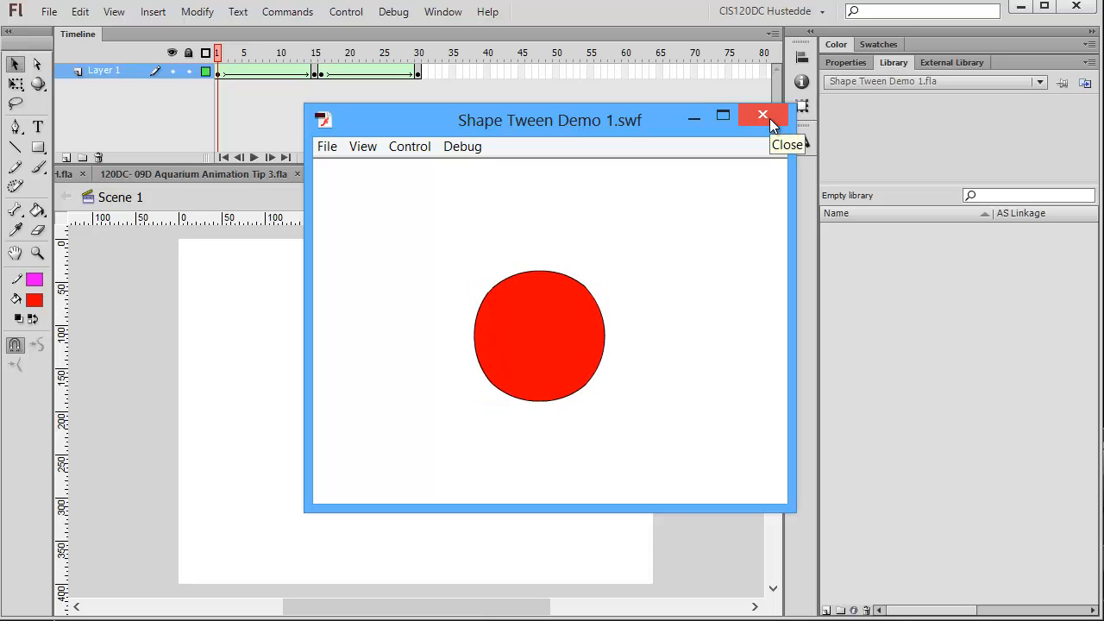
{"action": "left_click", "coordinate": [764, 116]}
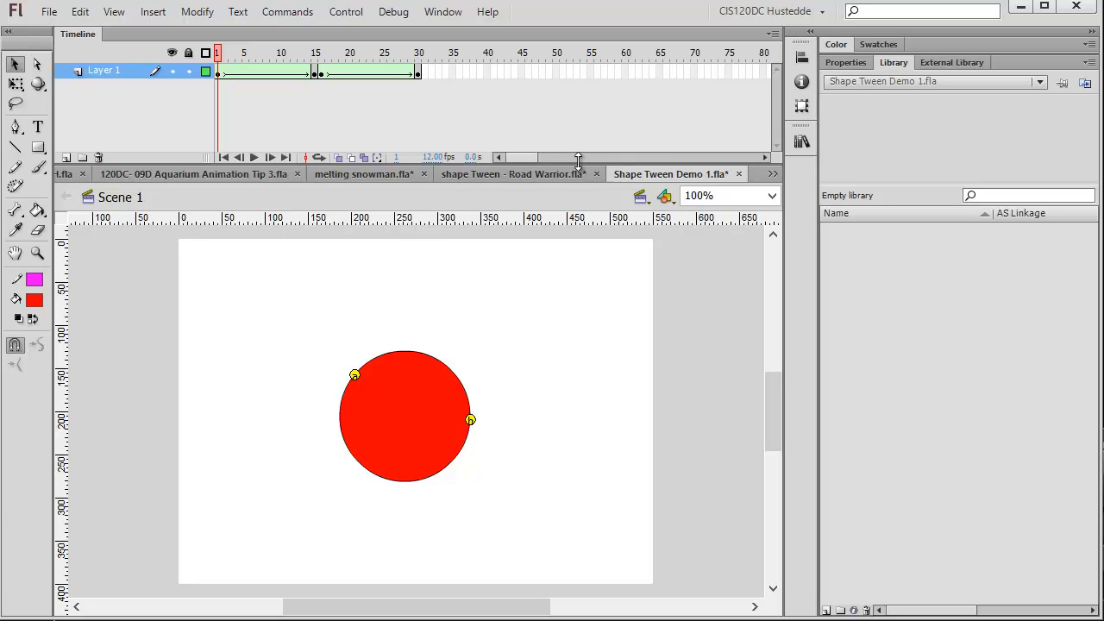
- Switch to melting snowman.fla and scrub through its shape tweens to frame 90
{"action": "left_click", "coordinate": [367, 176]}
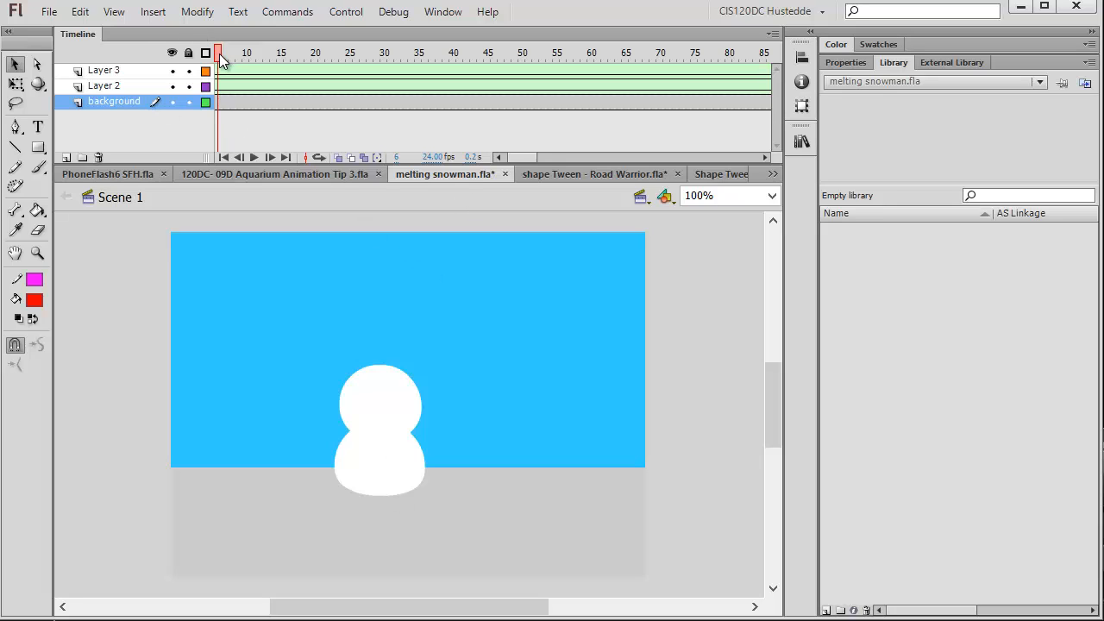
{"action": "left_click_drag", "start_coordinate": [221, 53], "coordinate": [522, 123]}
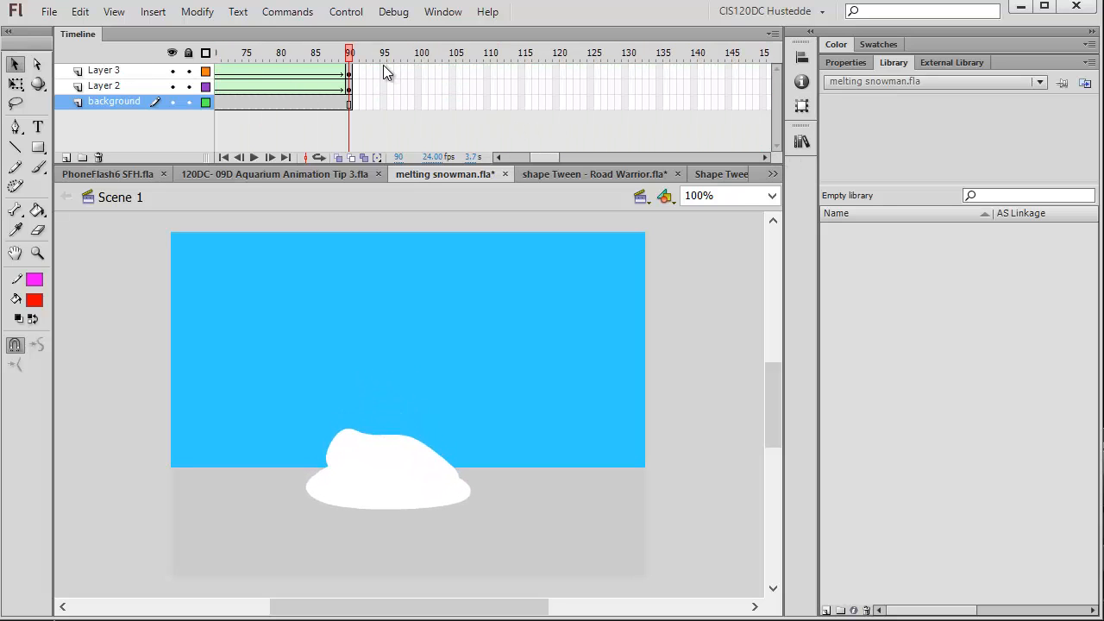
{"action": "left_click_drag", "start_coordinate": [385, 72], "coordinate": [348, 80]}
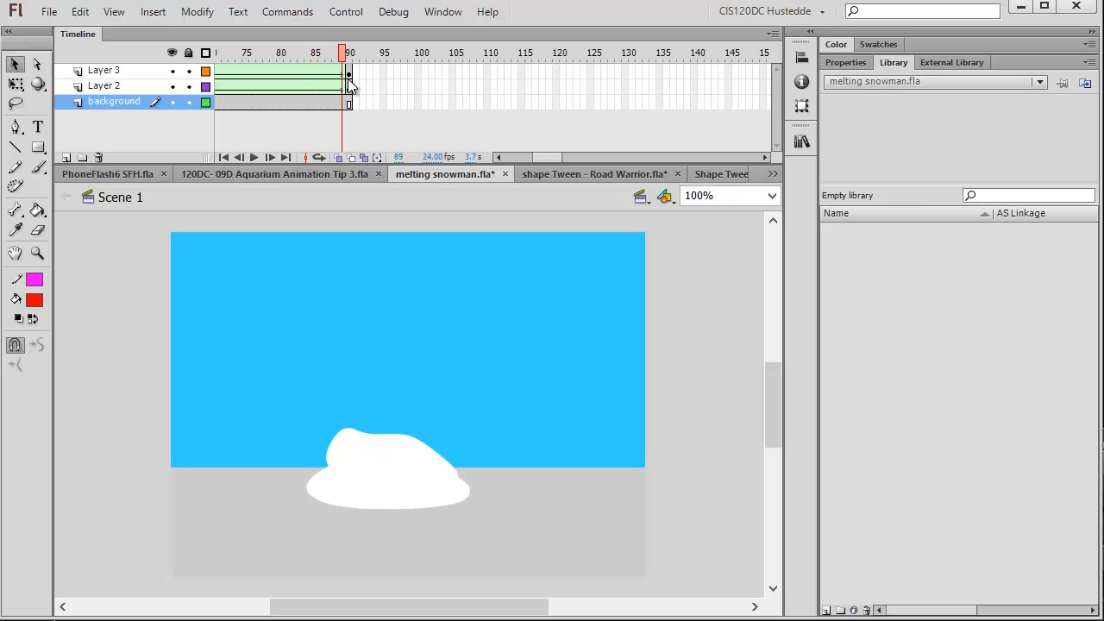
{"action": "key", "text": "Return"}
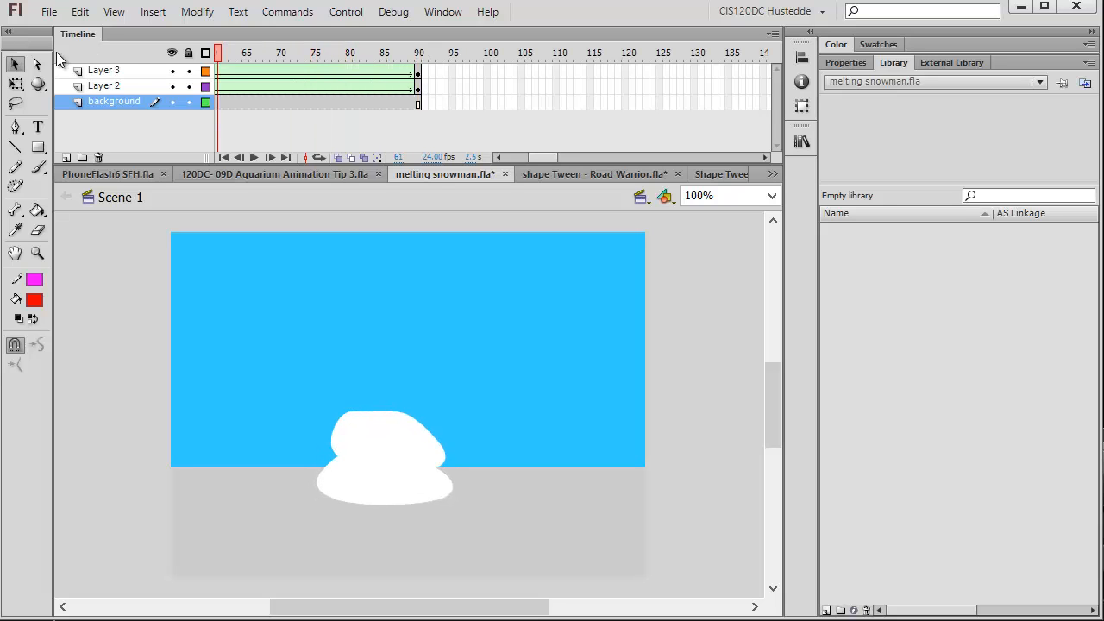
- Test the melting snowman movie in Flash Professional and close the preview
{"action": "left_click", "coordinate": [345, 12]}
{"action": "mouse_move", "coordinate": [460, 153]}
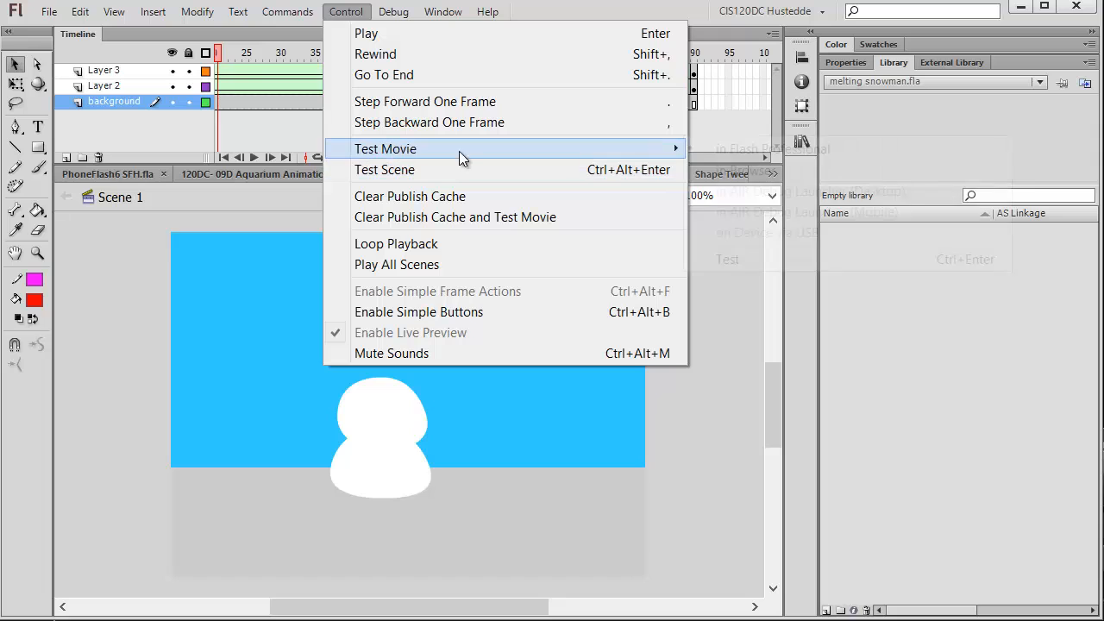
{"action": "left_click", "coordinate": [762, 156]}
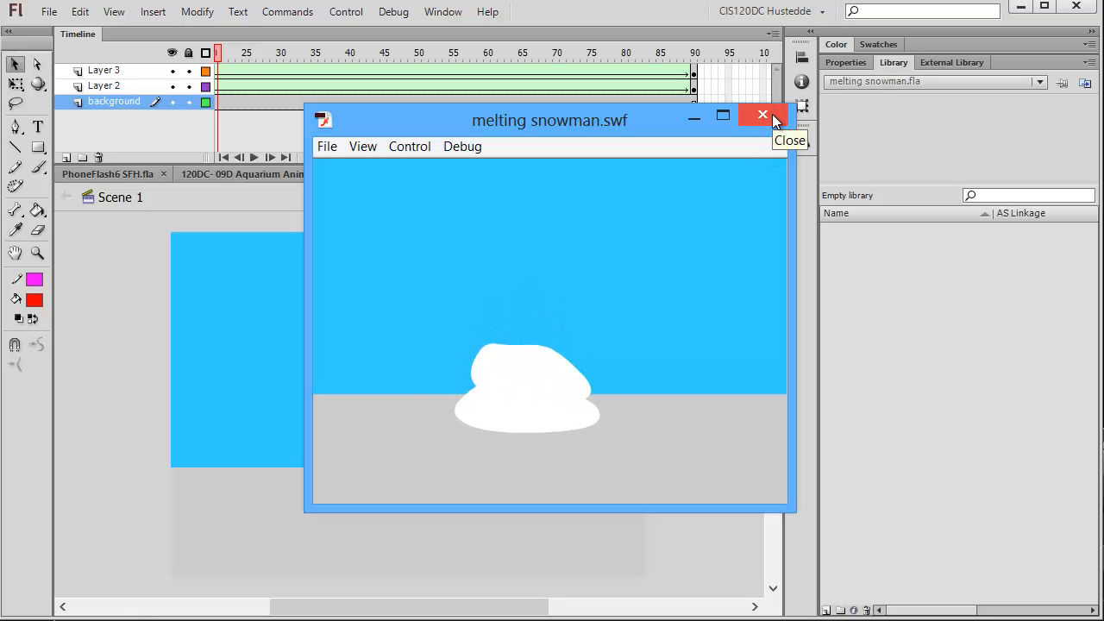
{"action": "left_click", "coordinate": [764, 115]}
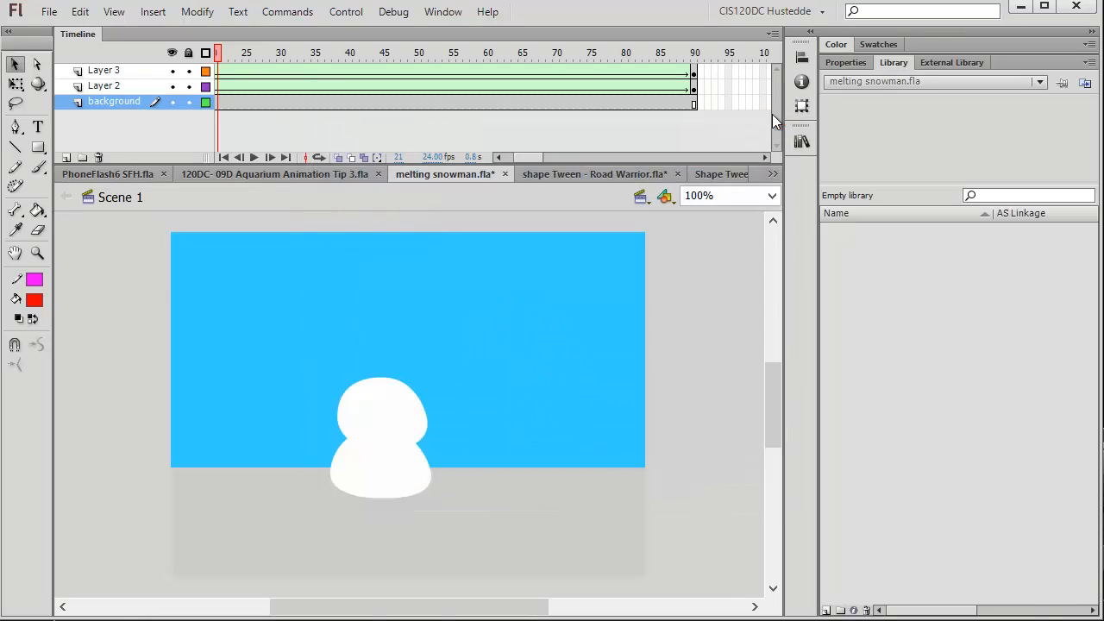
- Switch to shape Tween - Road Warrior.fla, select the letter A in frame 1, and scrub its morph into the road through frame 15
{"action": "left_click", "coordinate": [589, 174]}
{"action": "left_click", "coordinate": [220, 70]}
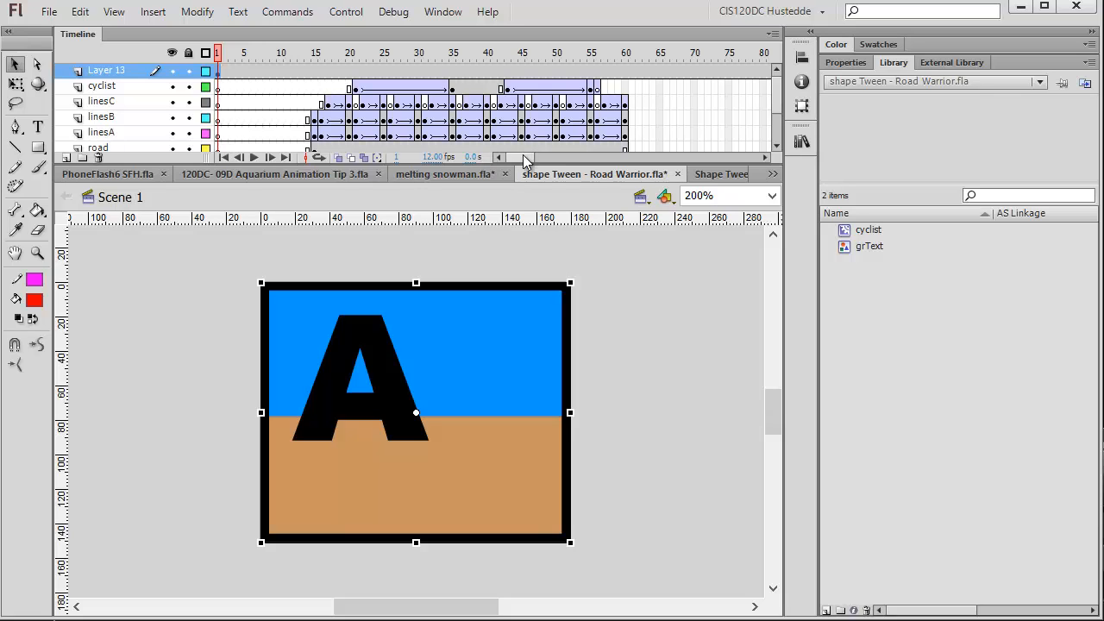
{"action": "left_click", "coordinate": [222, 55]}
{"action": "left_click", "coordinate": [389, 370]}
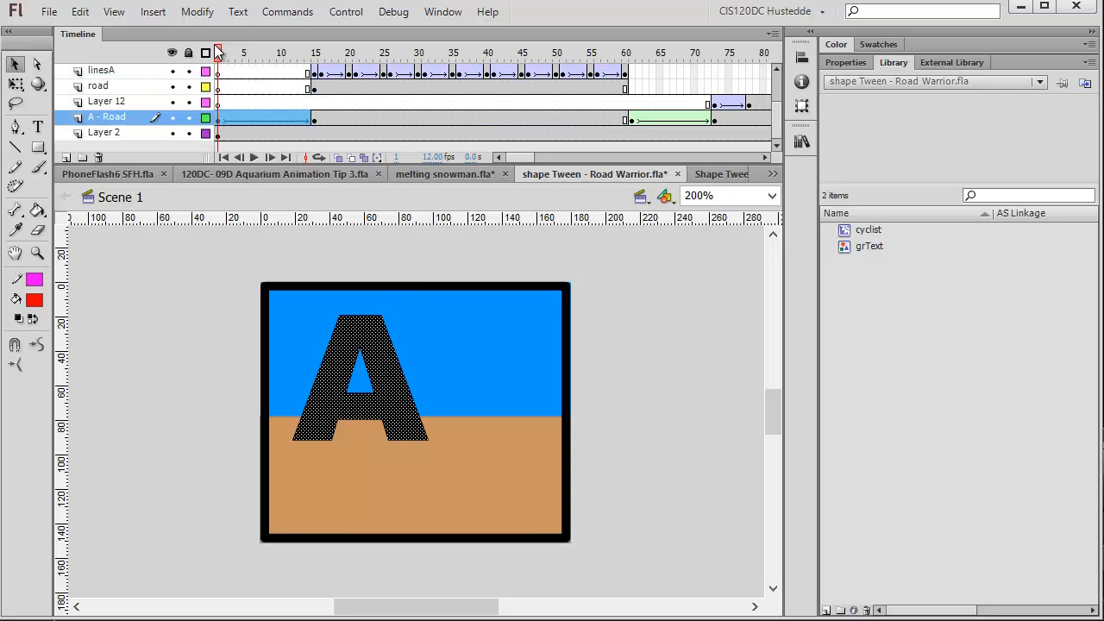
{"action": "left_click_drag", "start_coordinate": [218, 53], "coordinate": [318, 59]}
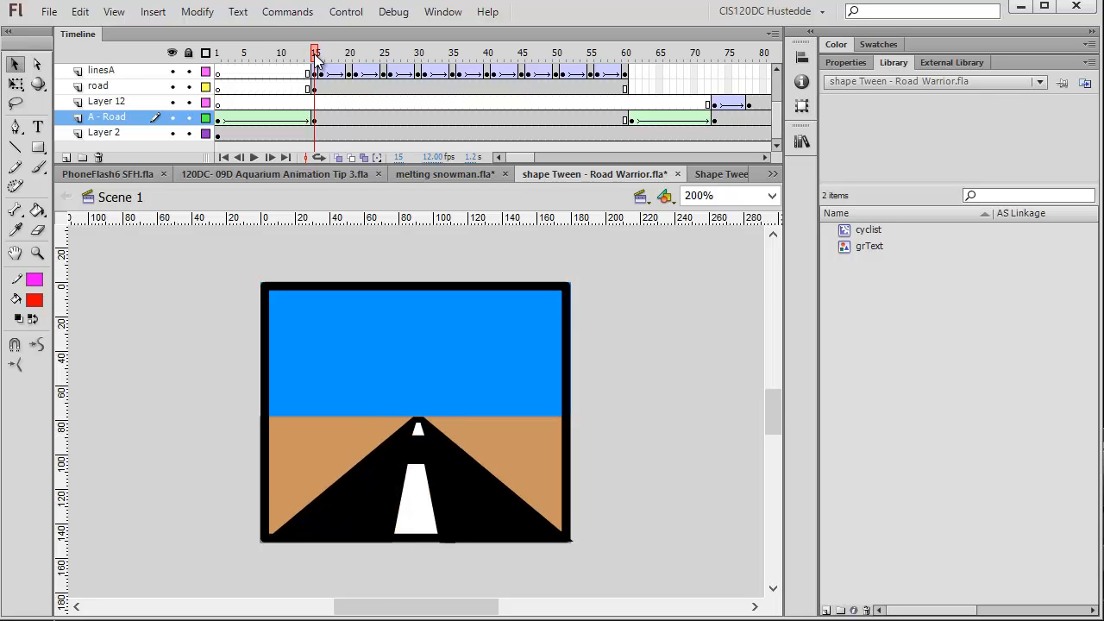
- Scrub through the rest of the Road Warrior animation to frame 100, examining the road lines, cyclist and A - Road layers
{"action": "scroll", "coordinate": [777, 120], "scroll_direction": "up", "scroll_amount": 2}
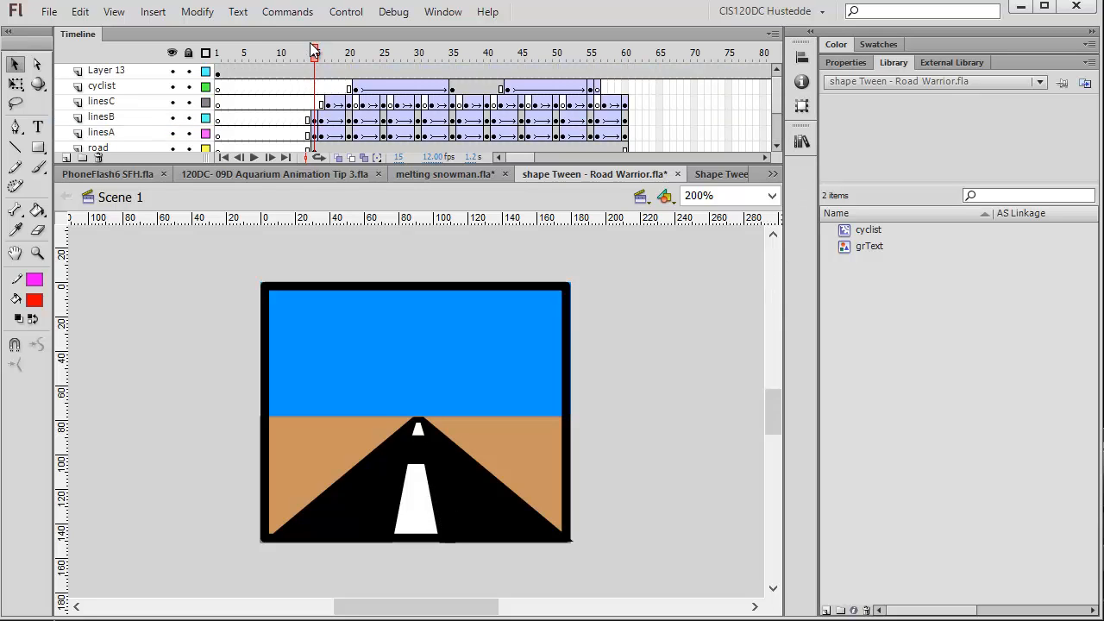
{"action": "left_click_drag", "start_coordinate": [318, 55], "coordinate": [662, 102]}
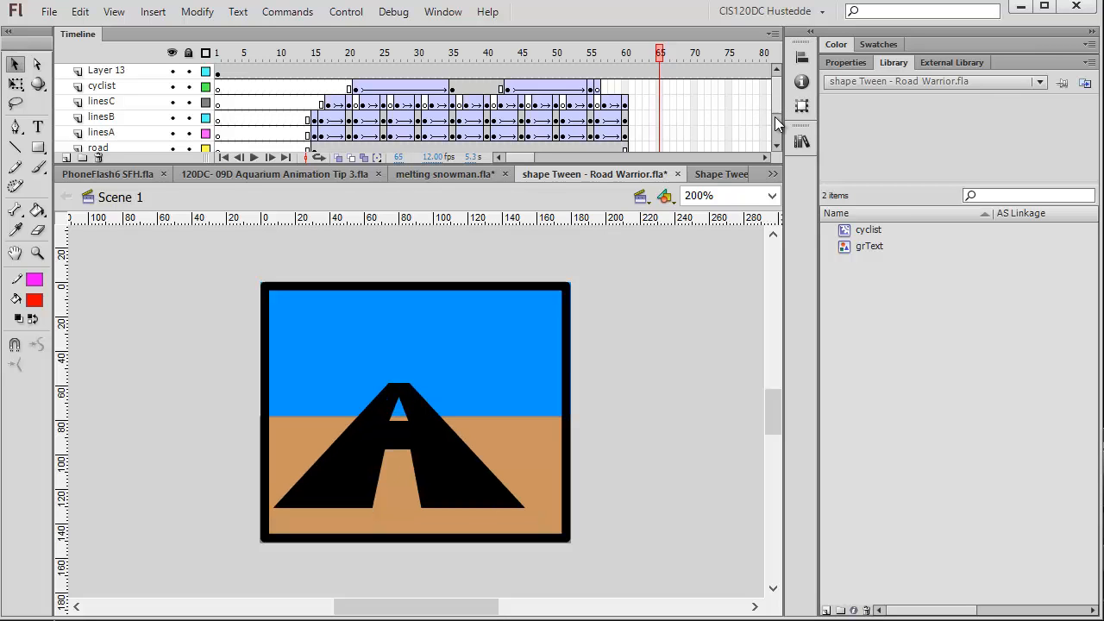
{"action": "left_click_drag", "start_coordinate": [775, 117], "coordinate": [765, 138]}
{"action": "left_click_drag", "start_coordinate": [660, 54], "coordinate": [558, 76]}
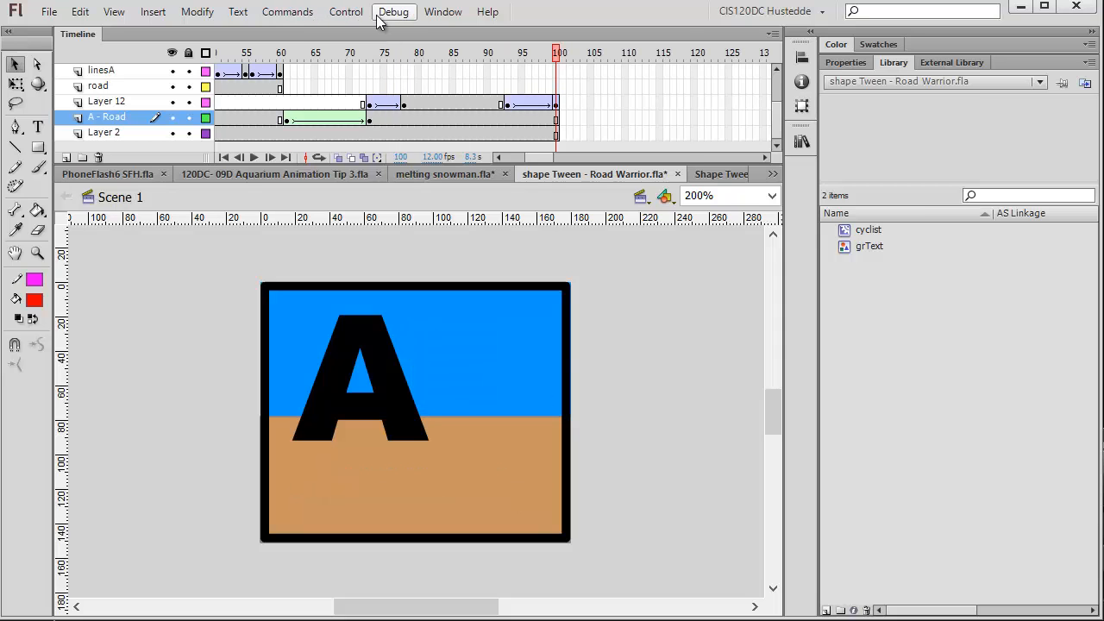
- Test the Road Warrior movie in Flash Professional and close the preview
{"action": "left_click", "coordinate": [349, 12]}
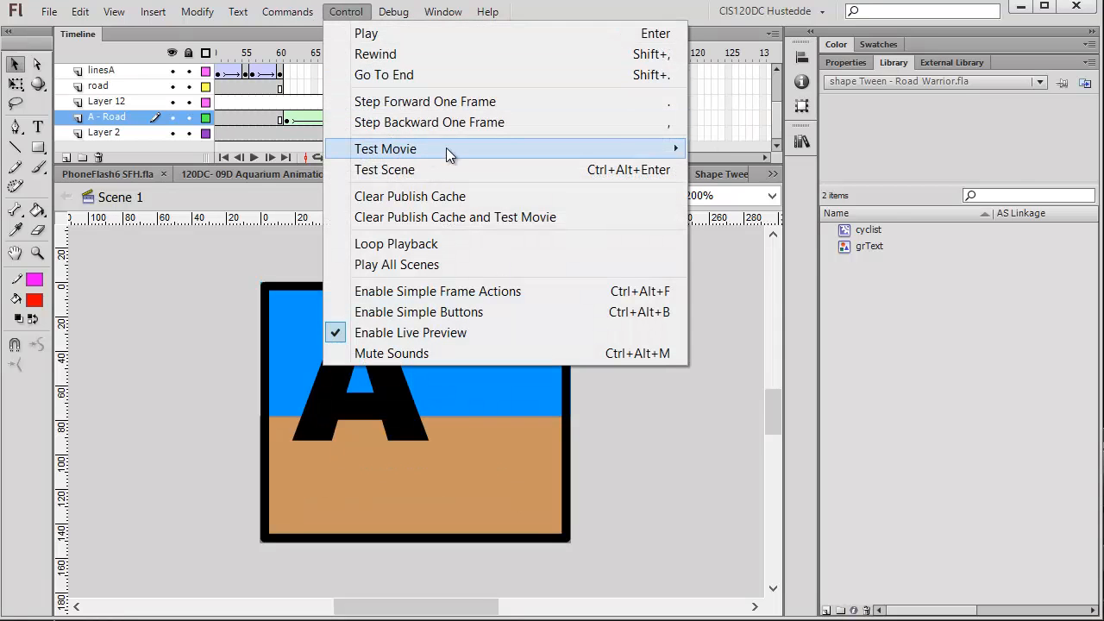
{"action": "mouse_move", "coordinate": [446, 148]}
{"action": "left_click", "coordinate": [718, 146]}
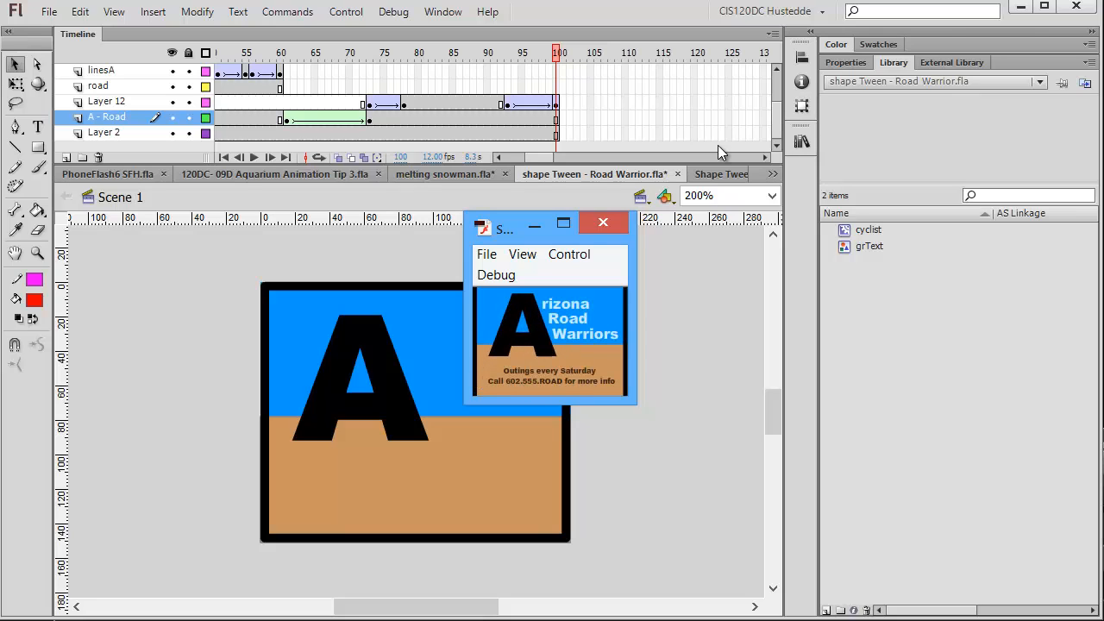
{"action": "left_click", "coordinate": [610, 224]}
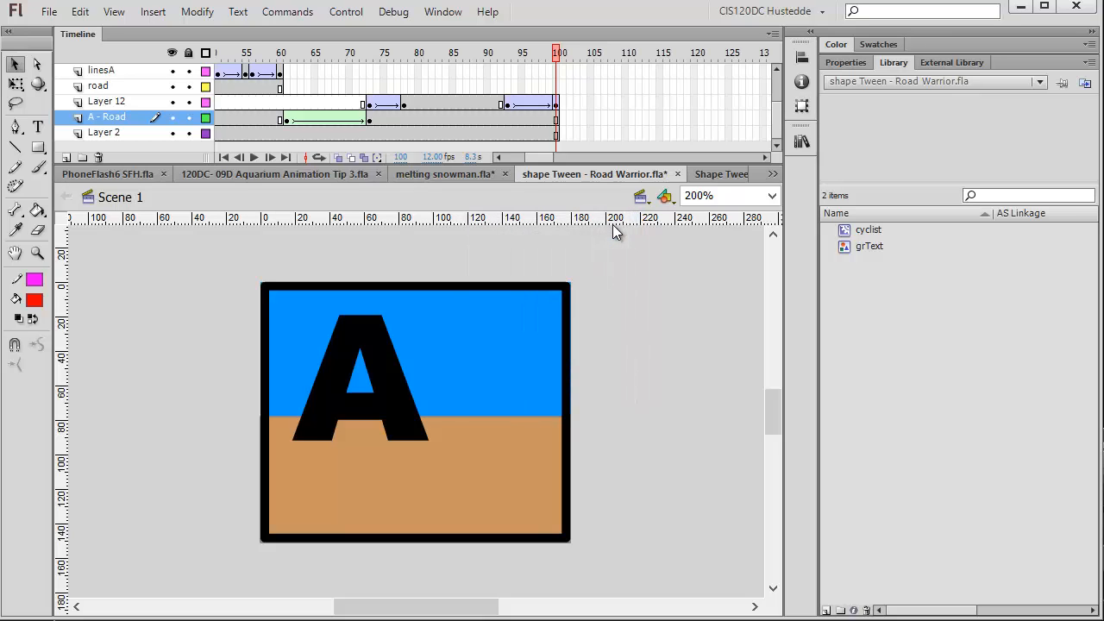